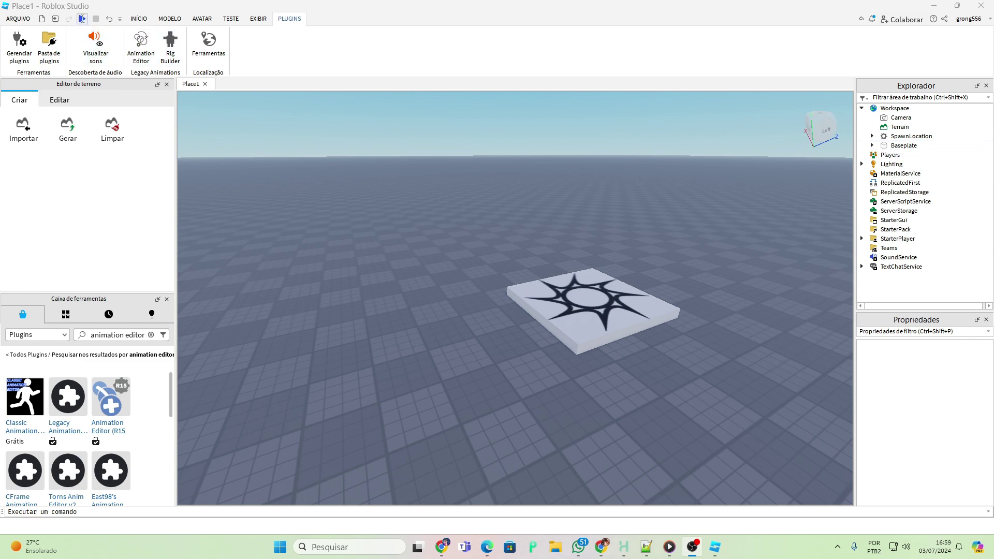
Step: Start a playtest of the place and walk the character around the spawn location
right_drag(421, 208, 421, 208)
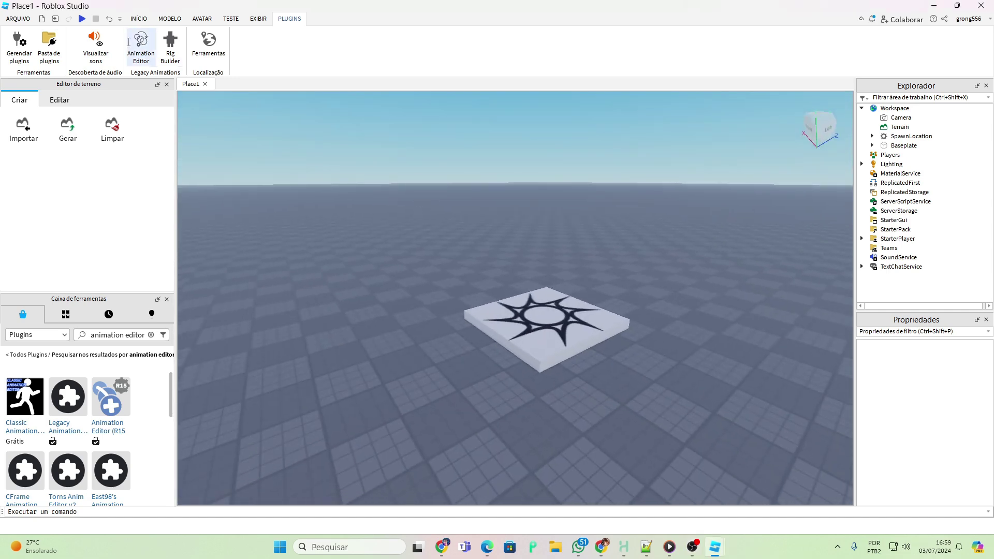
click(82, 19)
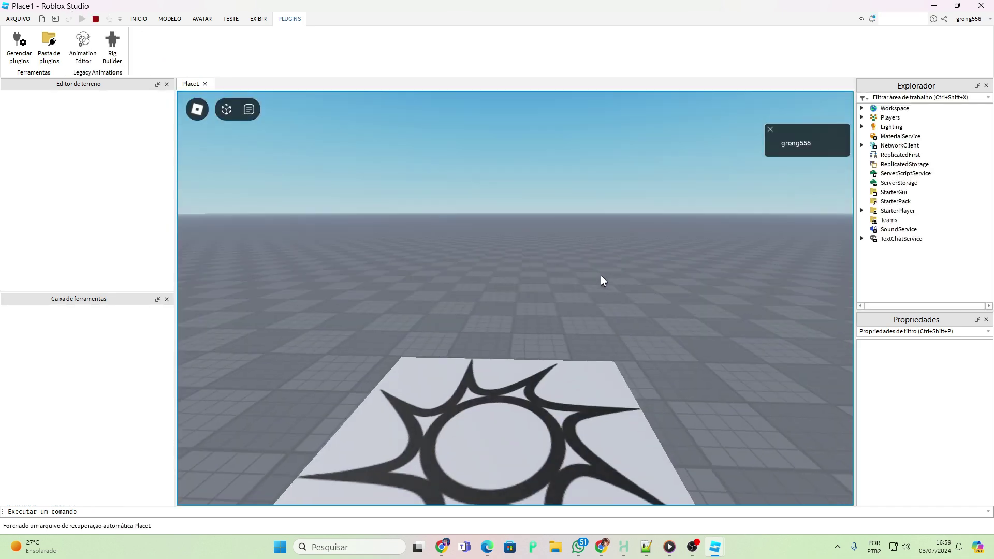
key(w)
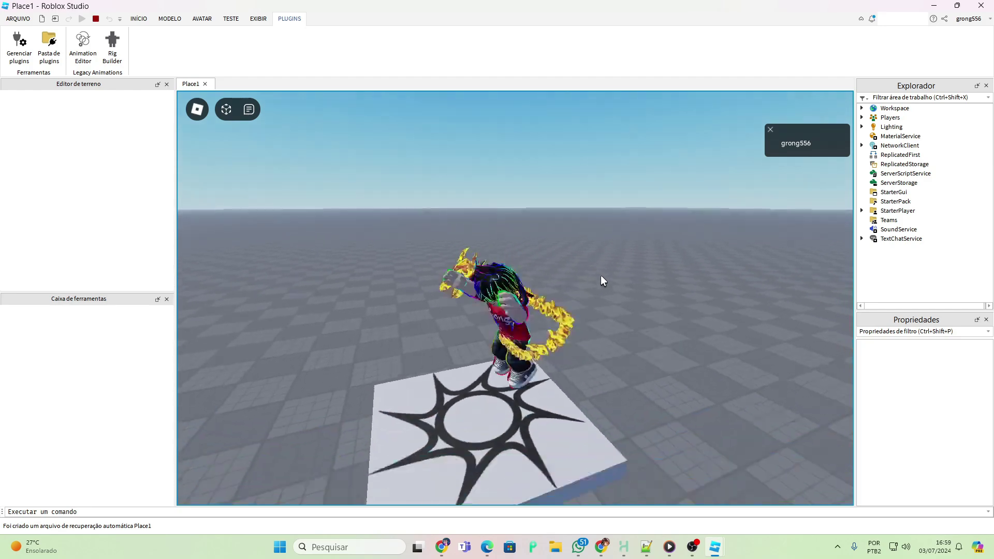
key(s)
key(w)
key(s)
key(d)
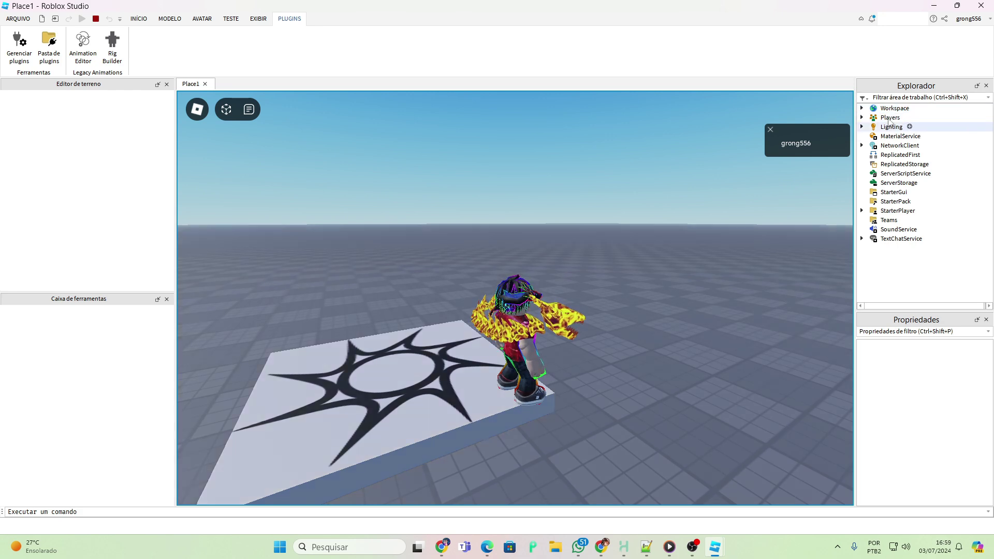
Step: Copy the Animate script from the player's character model in Workspace
click(861, 108)
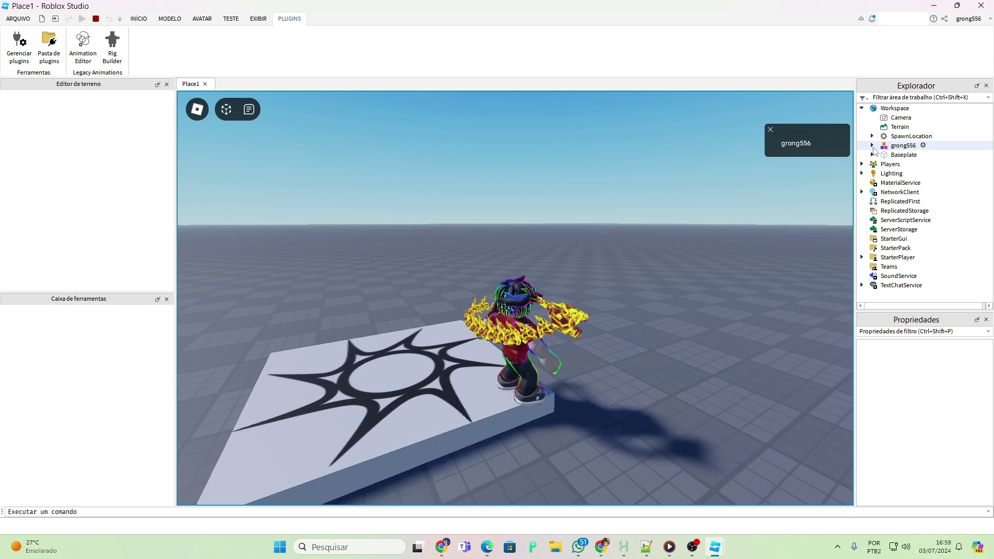
click(872, 145)
scroll(907, 234, down, 3)
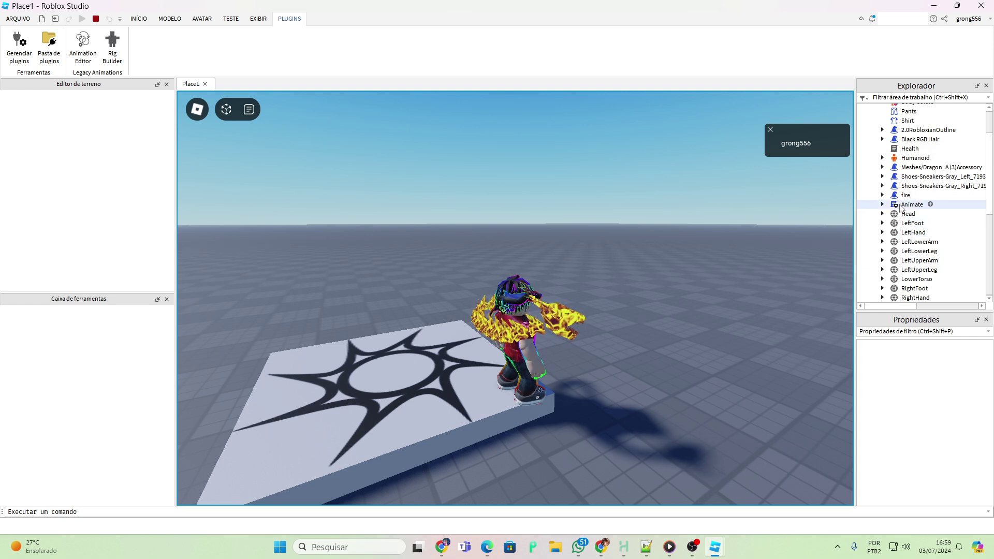
right_click(901, 206)
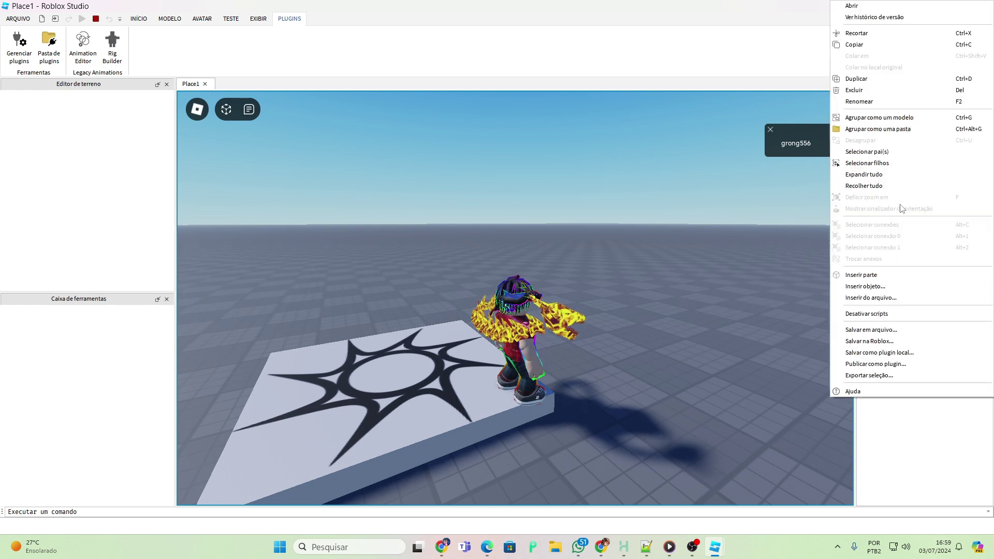
click(854, 44)
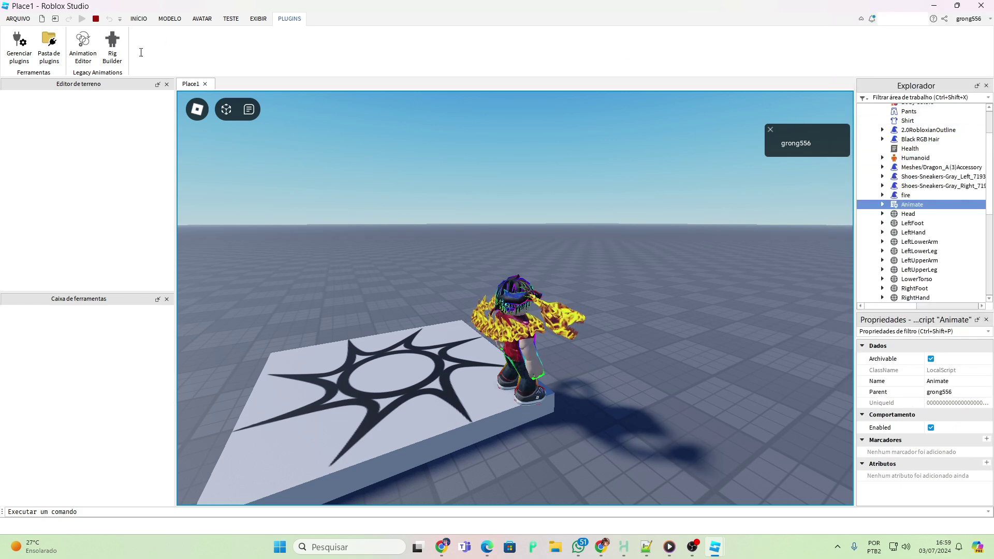
Step: Stop the playtest and paste the copied Animate script into StarterCharacterScripts under StarterPlayer
click(96, 19)
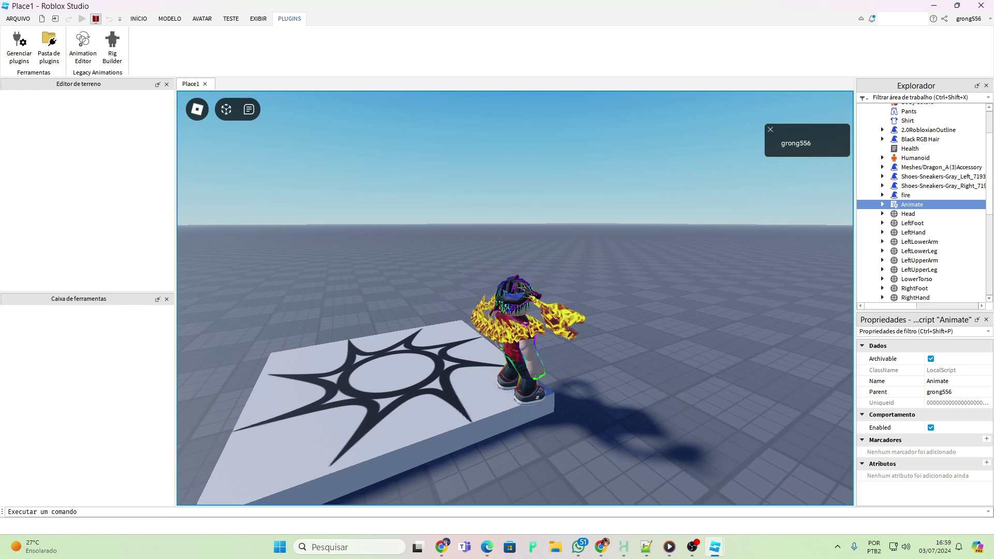
right_drag(487, 236, 488, 242)
right_drag(724, 246, 724, 246)
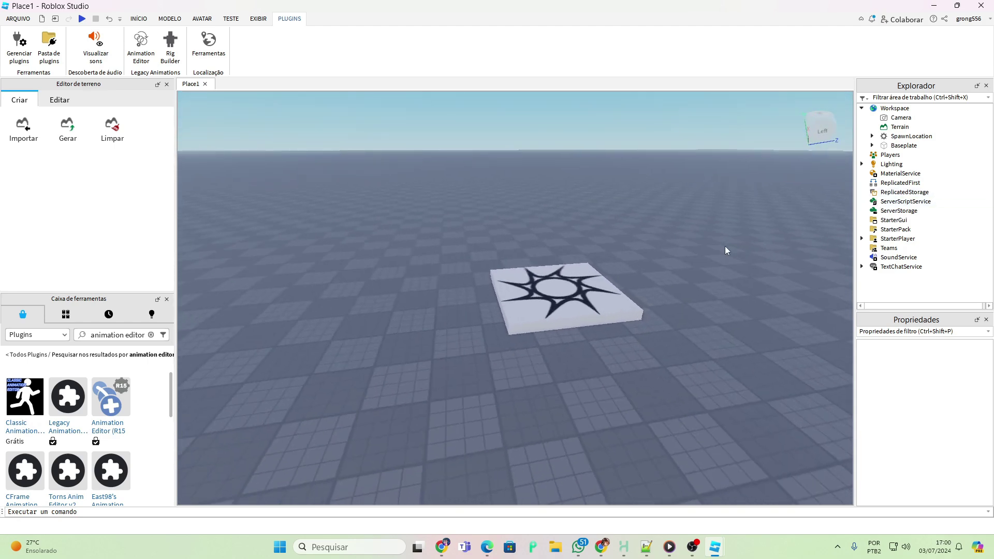
click(861, 239)
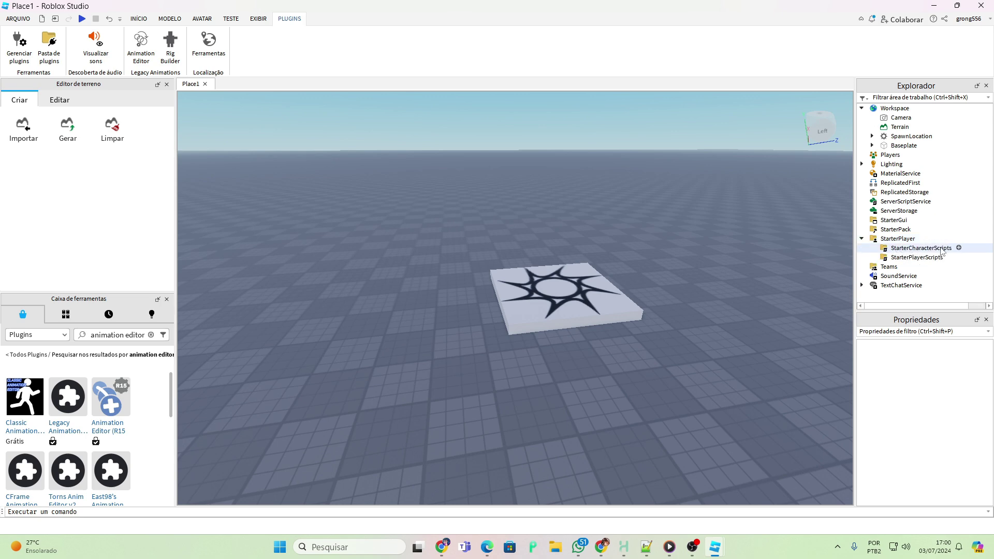
right_click(926, 250)
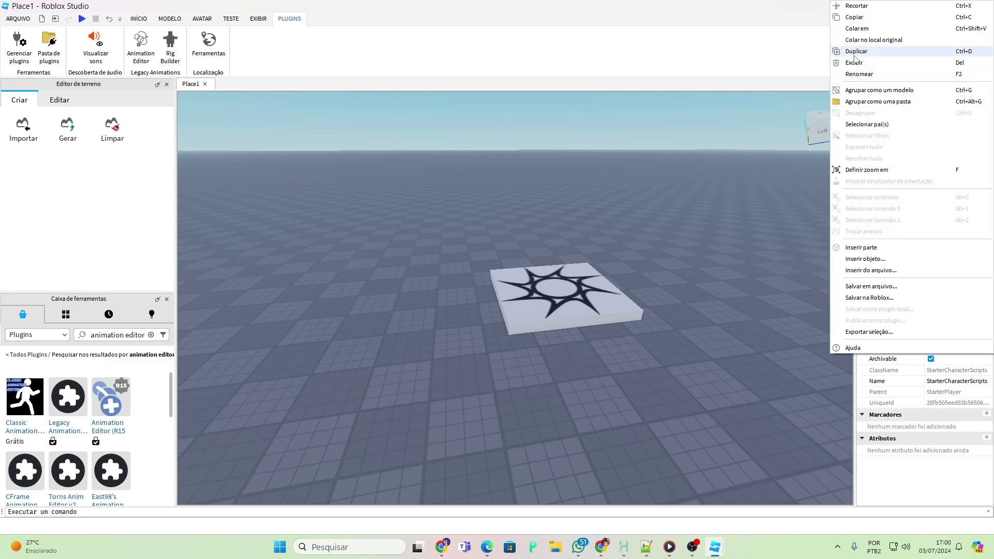
click(857, 28)
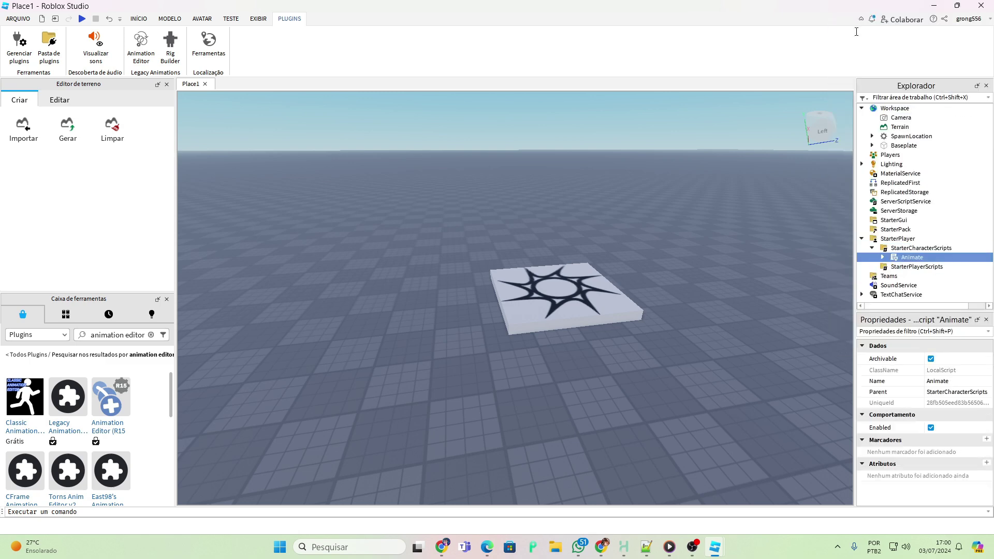
Step: Open the pasted Animate script and examine the animation IDs in animNames, especially the walk entry
right_drag(789, 280, 789, 280)
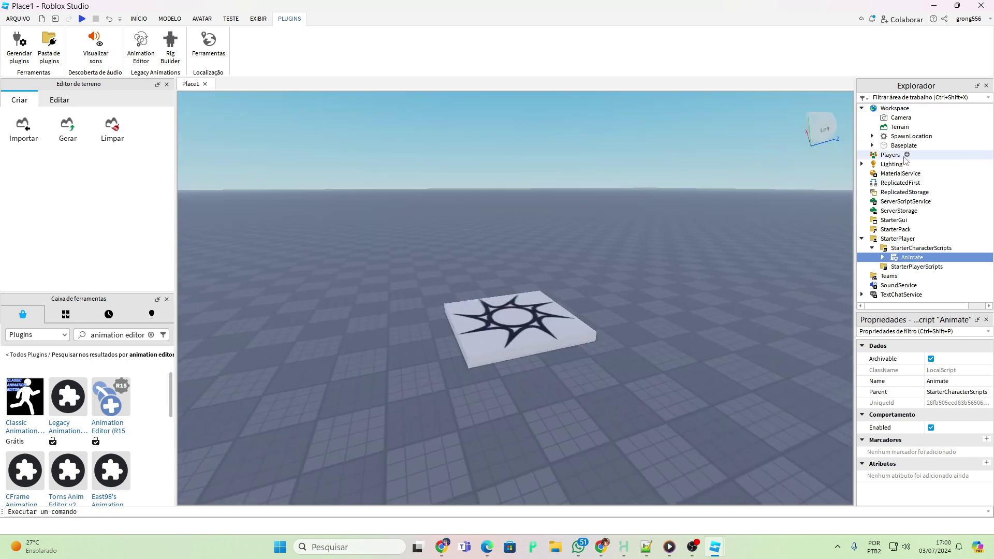
double_click(903, 259)
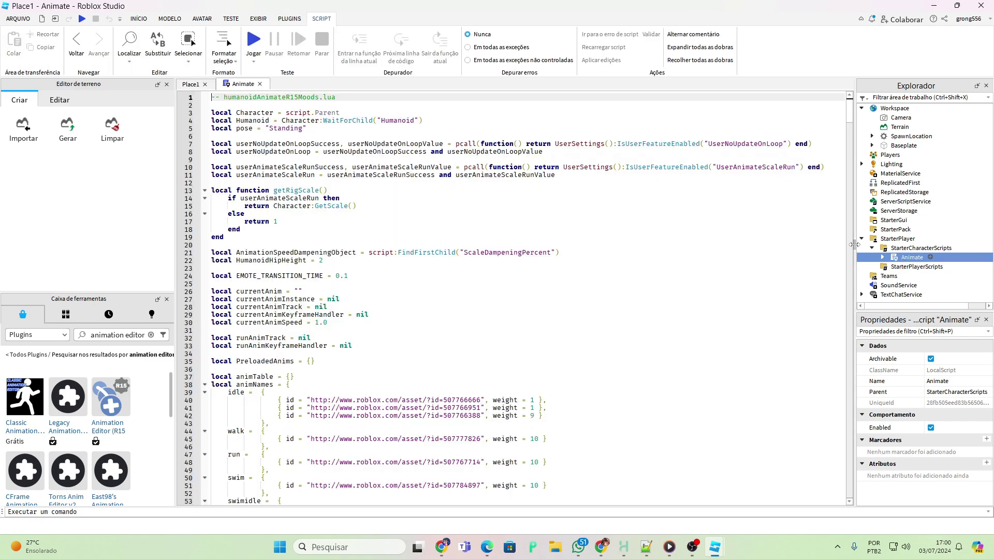
scroll(389, 269, down, 3)
scroll(391, 305, up, 3)
scroll(365, 131, down, 20)
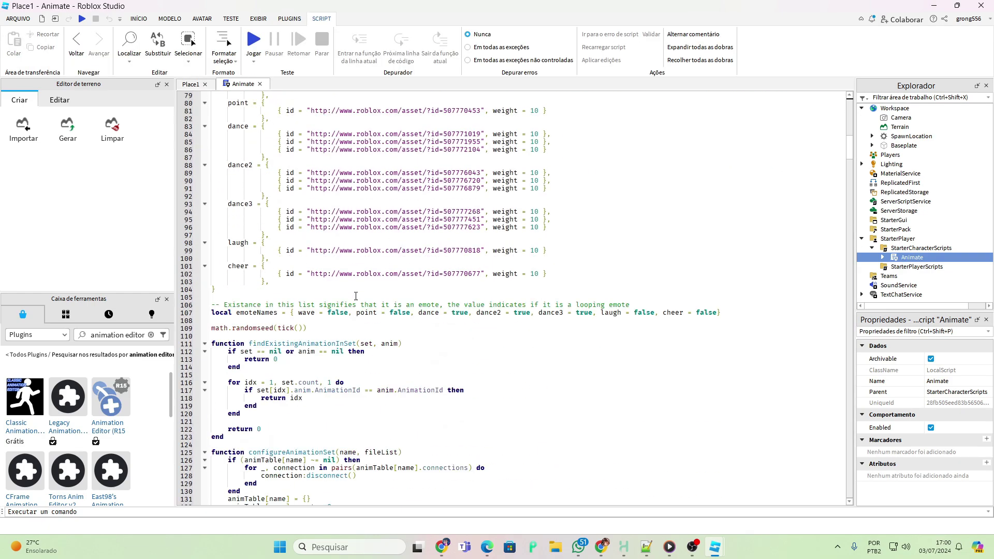
scroll(378, 282, up, 11)
scroll(379, 282, up, 6)
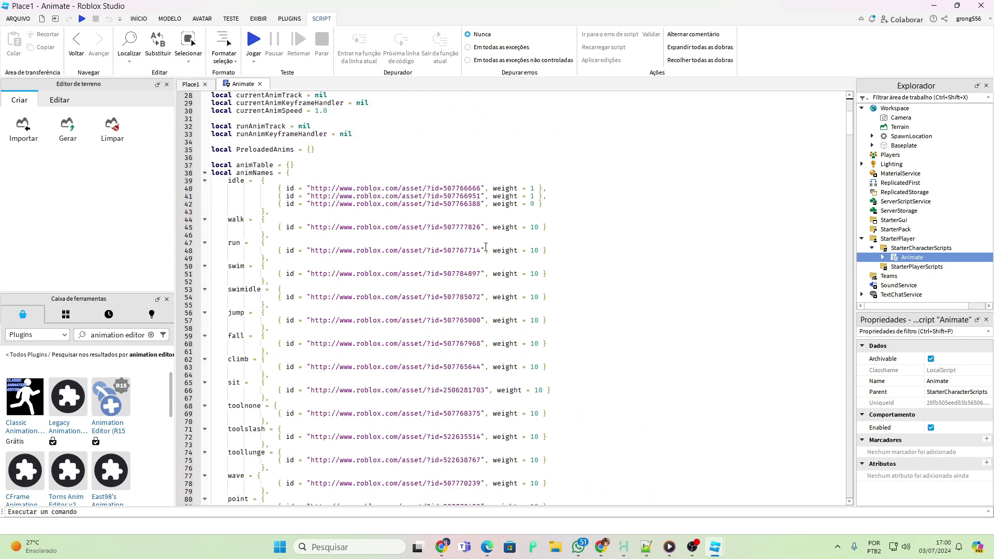
mouse_move(480, 226)
mouse_down()
mouse_move(441, 226)
mouse_move(469, 226)
mouse_up()
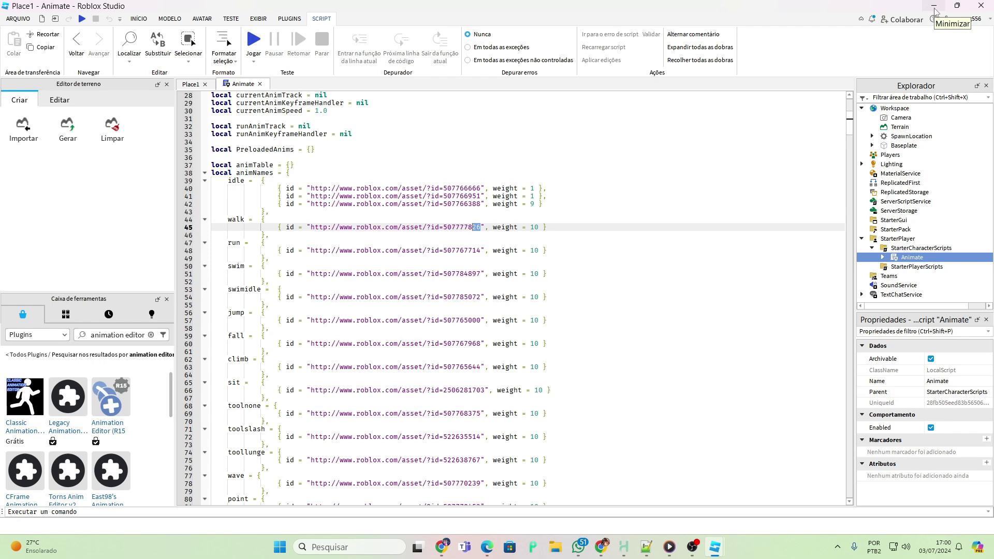
Step: Return to the Place1 viewport and look over the Toolbox's animation editor results in the Plugins category
click(190, 84)
right_drag(496, 297, 495, 298)
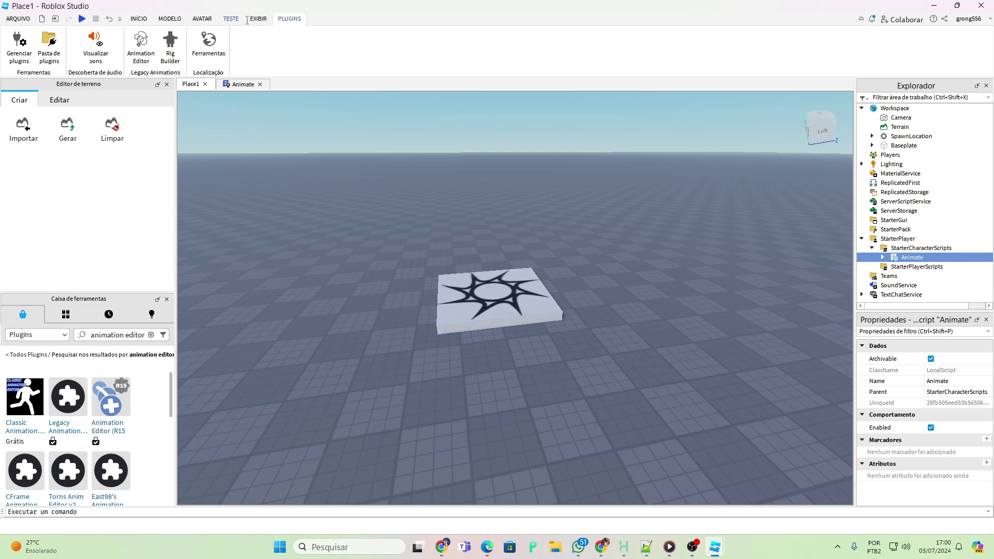
scroll(246, 20, up, 4)
scroll(249, 20, down, 2)
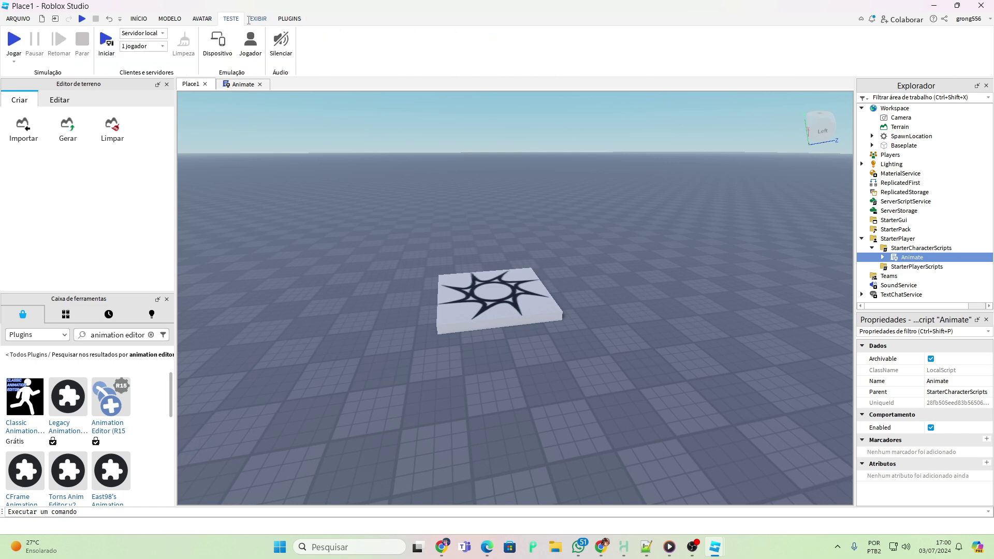
click(257, 19)
click(289, 19)
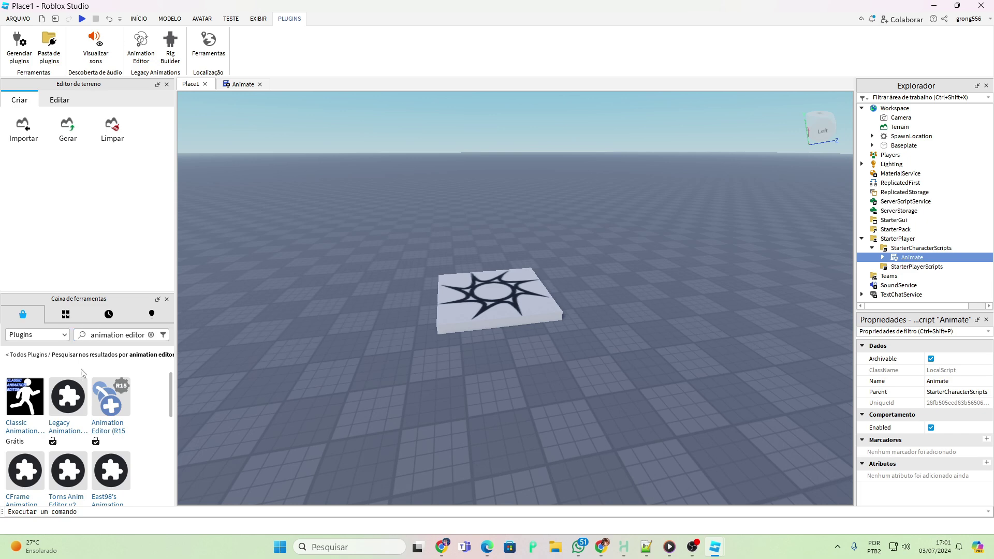
mouse_move(23, 404)
click(46, 339)
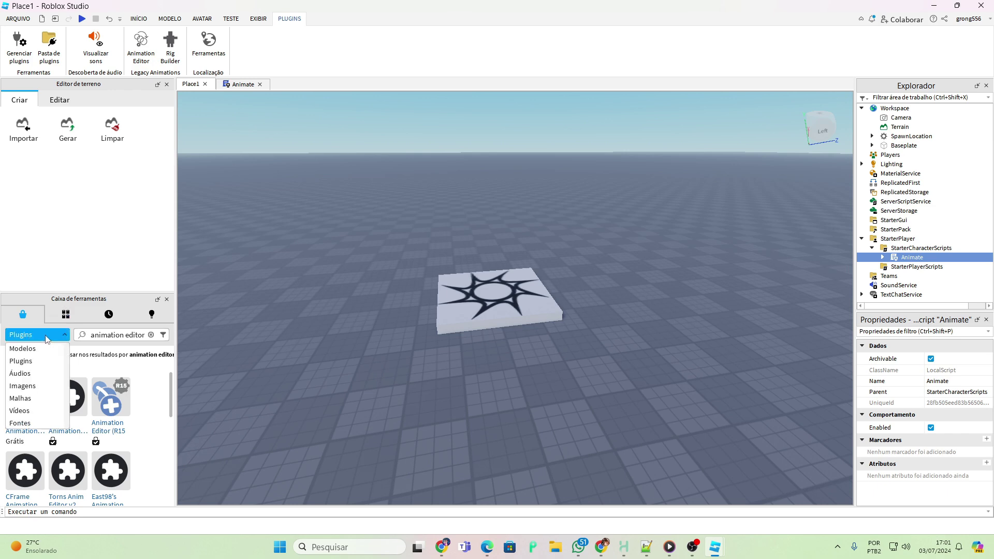
click(46, 339)
click(46, 339)
click(28, 366)
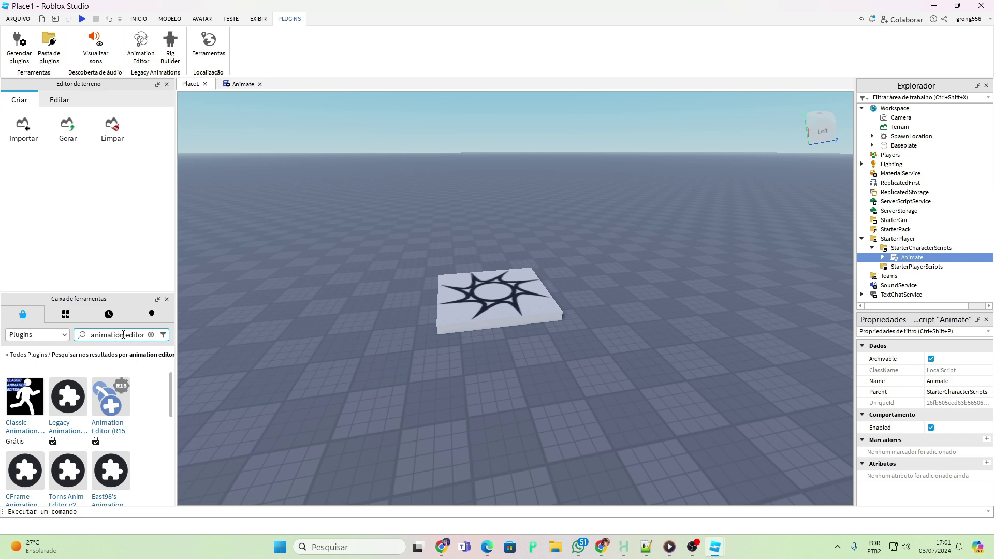
mouse_move(29, 406)
Step: Generate an R15 skinned avatar rig with the masculine body shape, inspect it and delete it
click(202, 20)
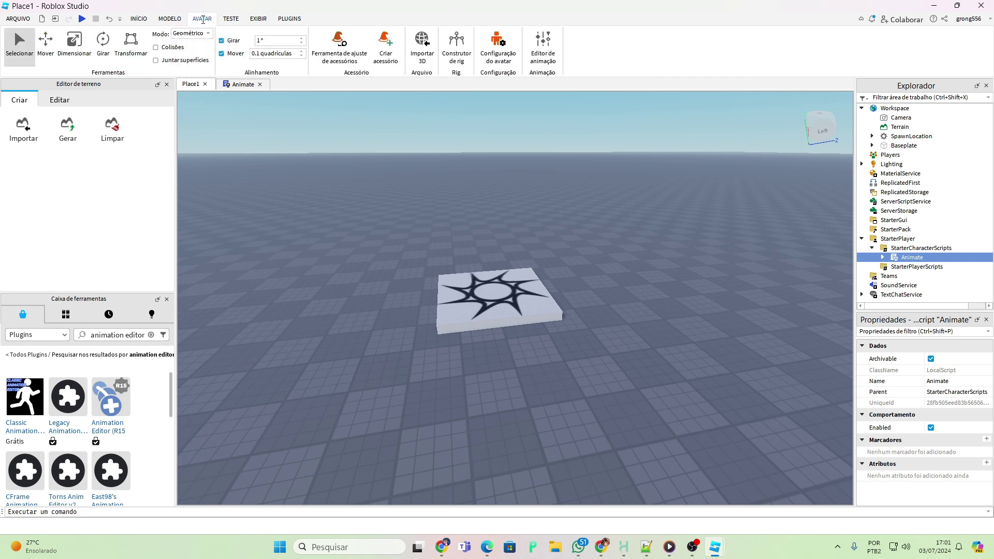
click(456, 49)
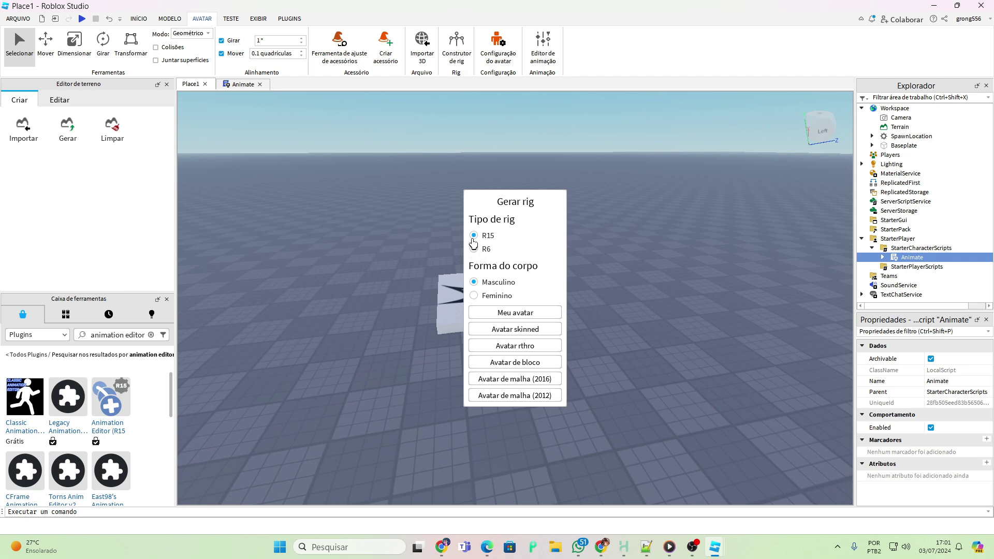
click(515, 330)
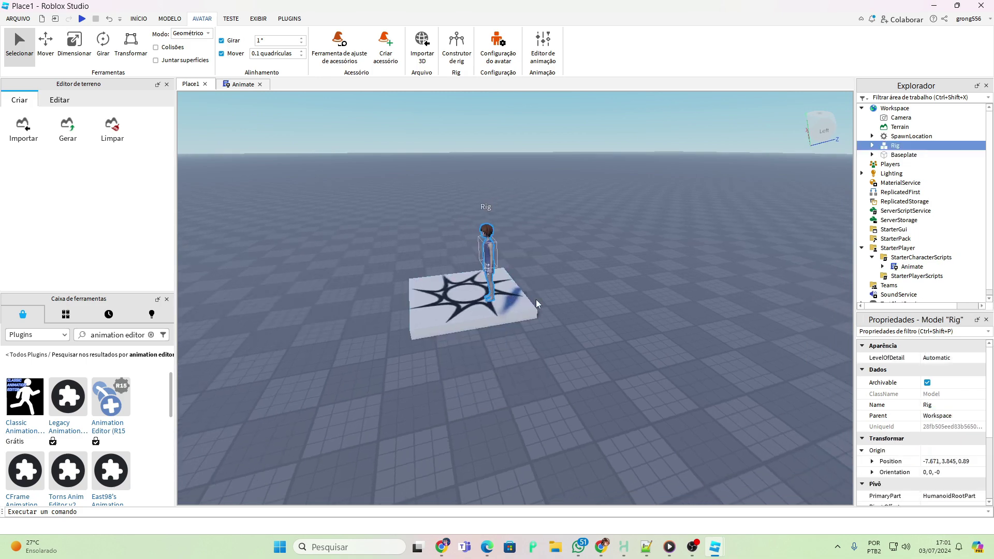
right_drag(535, 299, 535, 299)
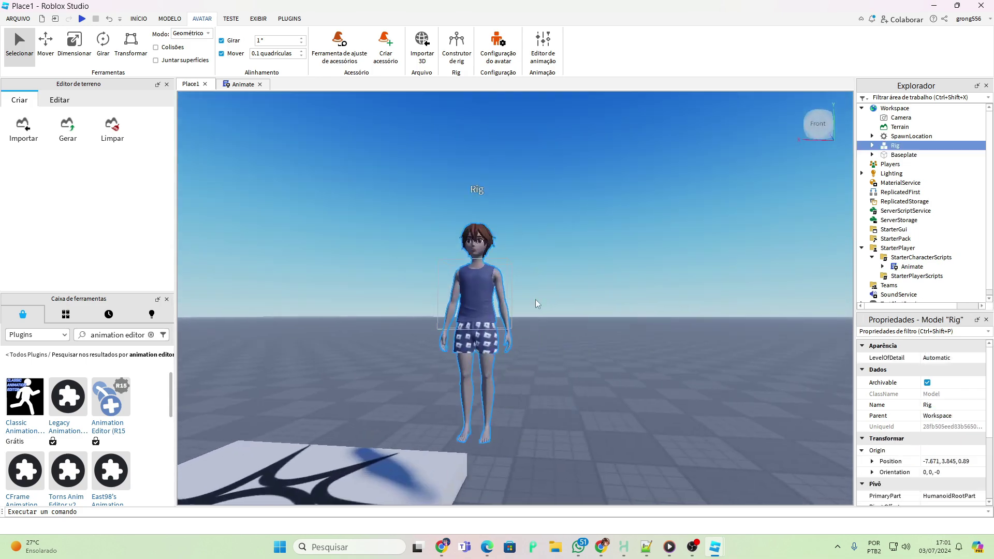
scroll(535, 299, down, 2)
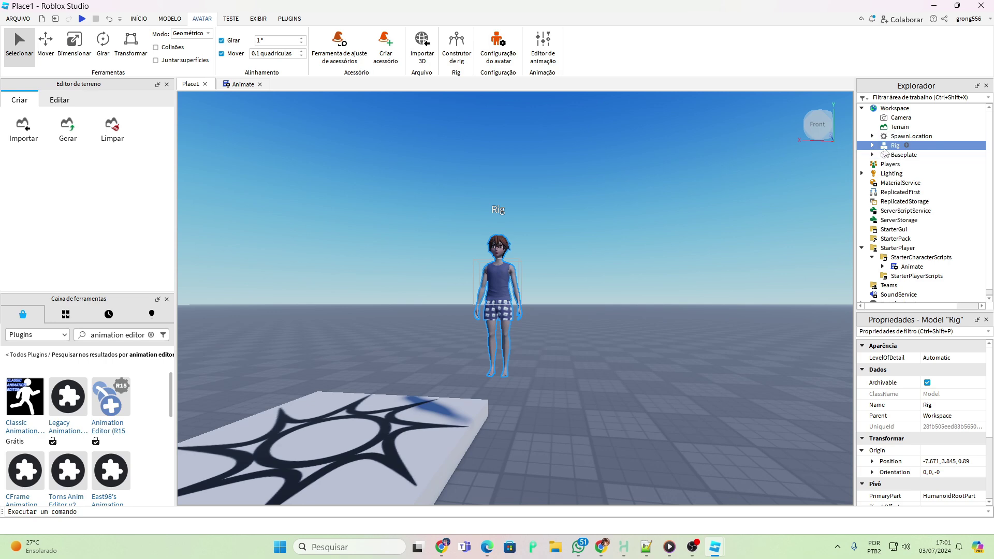
key(Delete)
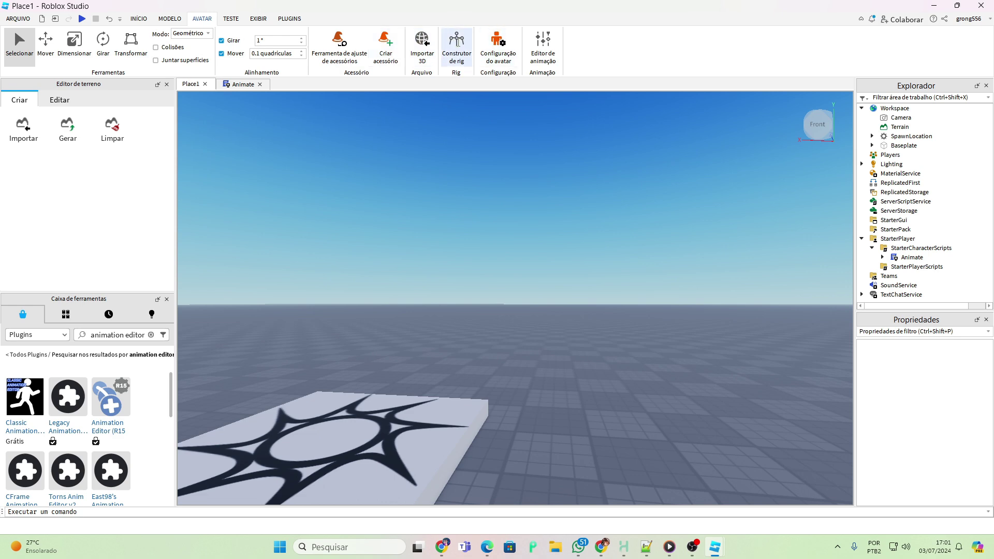
Step: Generate an R15 block avatar rig with the masculine body shape and bring it into close view
click(458, 44)
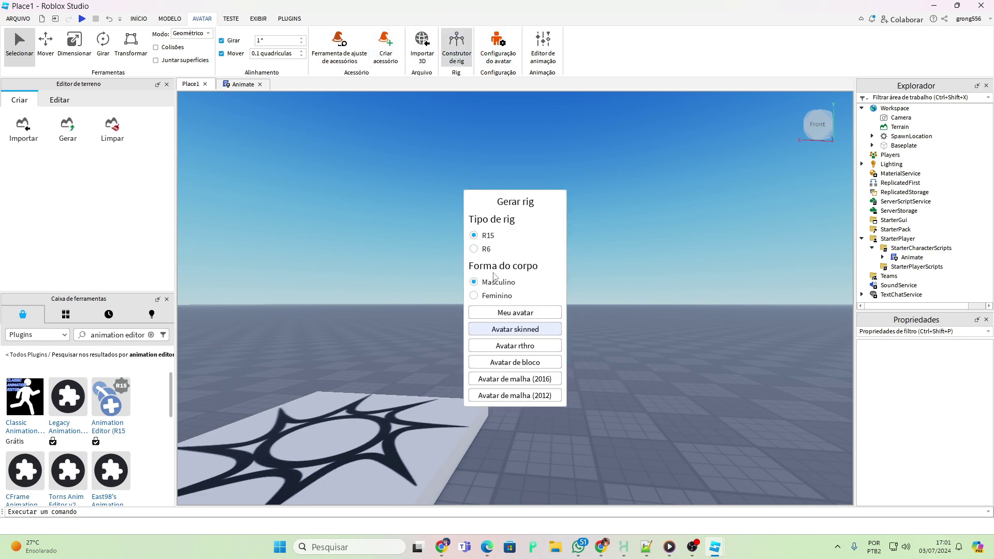
click(518, 364)
right_drag(564, 305, 564, 336)
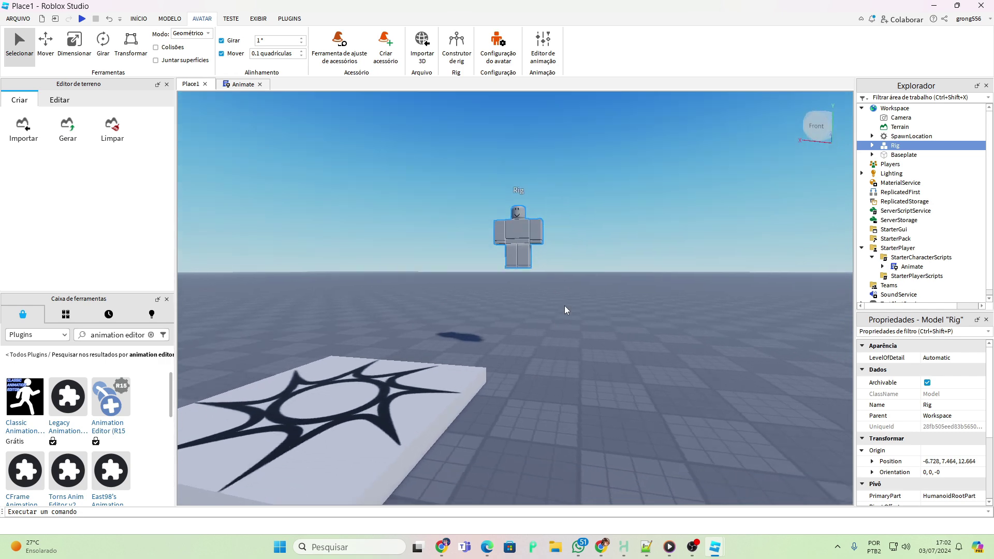
scroll(565, 305, up, 5)
scroll(565, 305, down, 3)
scroll(564, 305, up, 1)
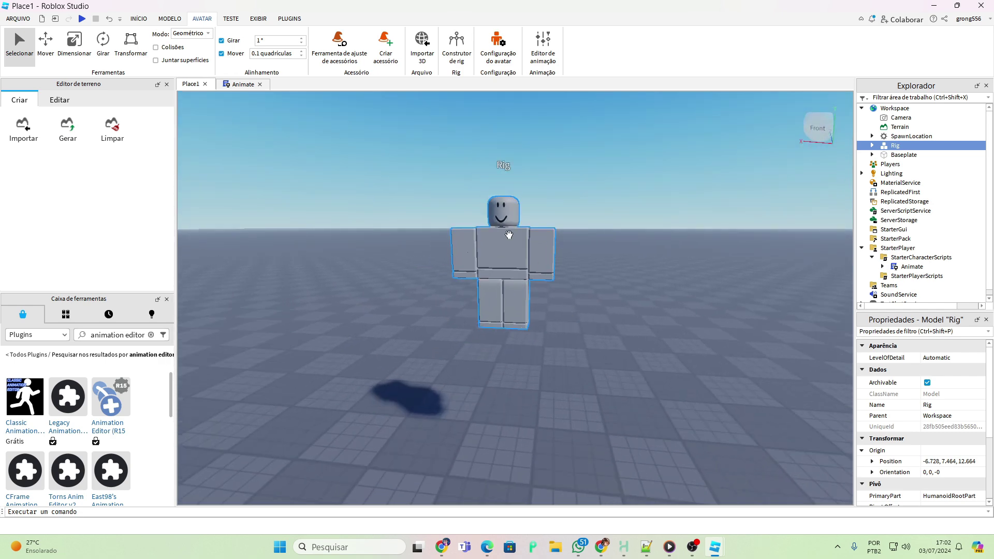
click(898, 154)
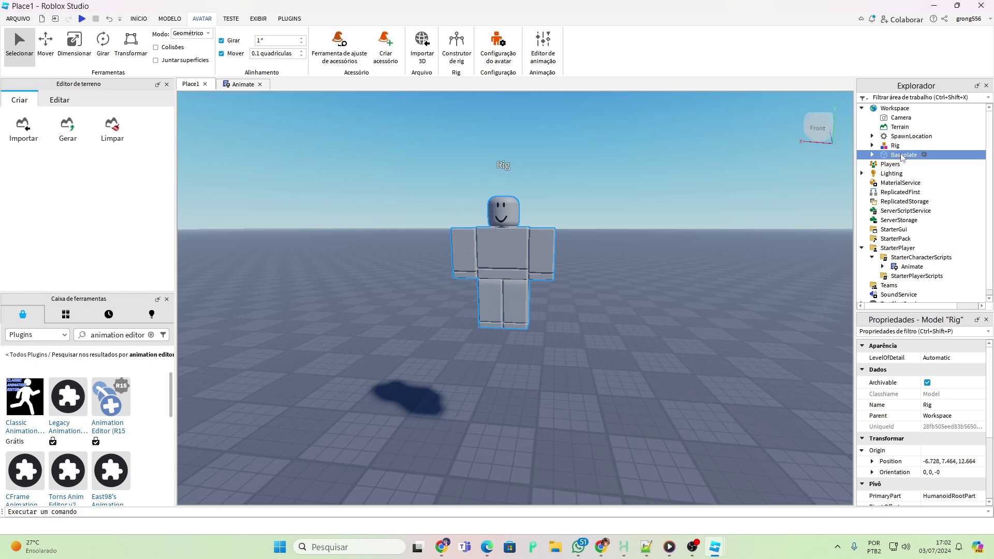
click(896, 145)
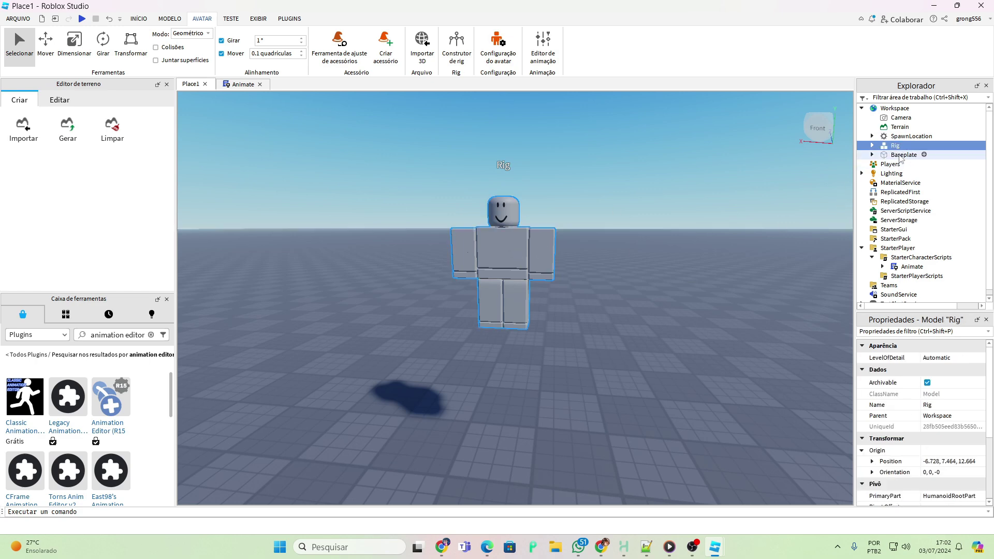
click(900, 155)
click(894, 145)
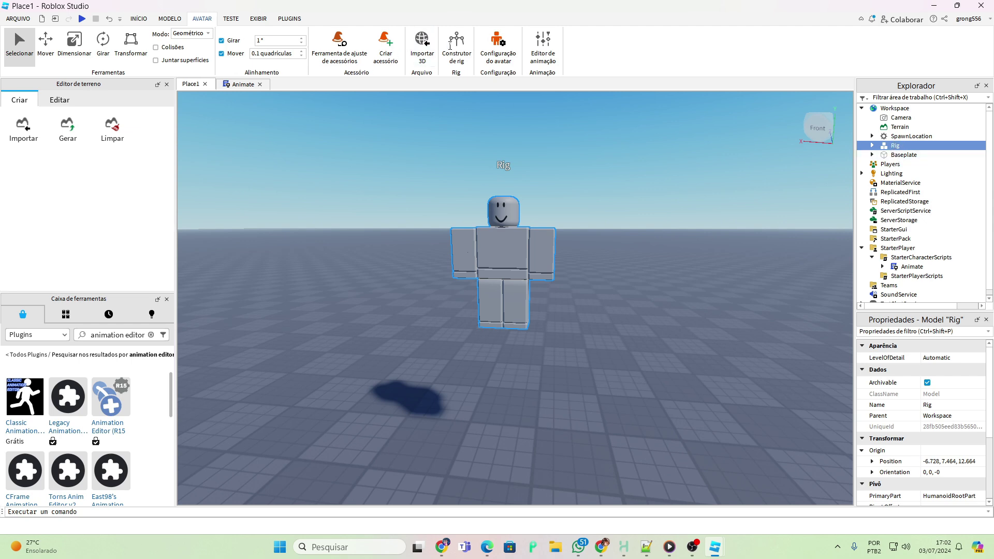
Step: Open the Animation Editor for the block rig and create an animation named "animação de correr"
click(542, 46)
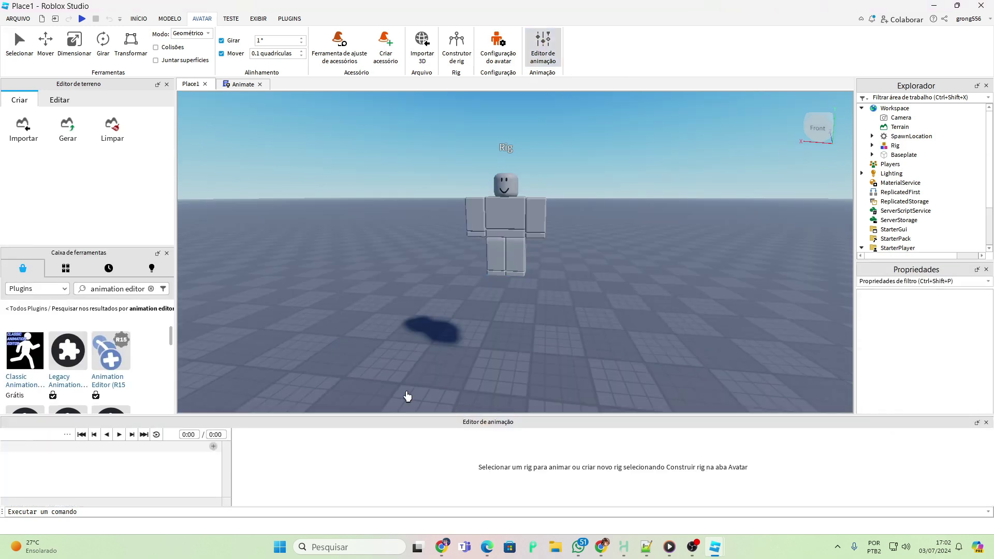
right_drag(356, 395, 355, 395)
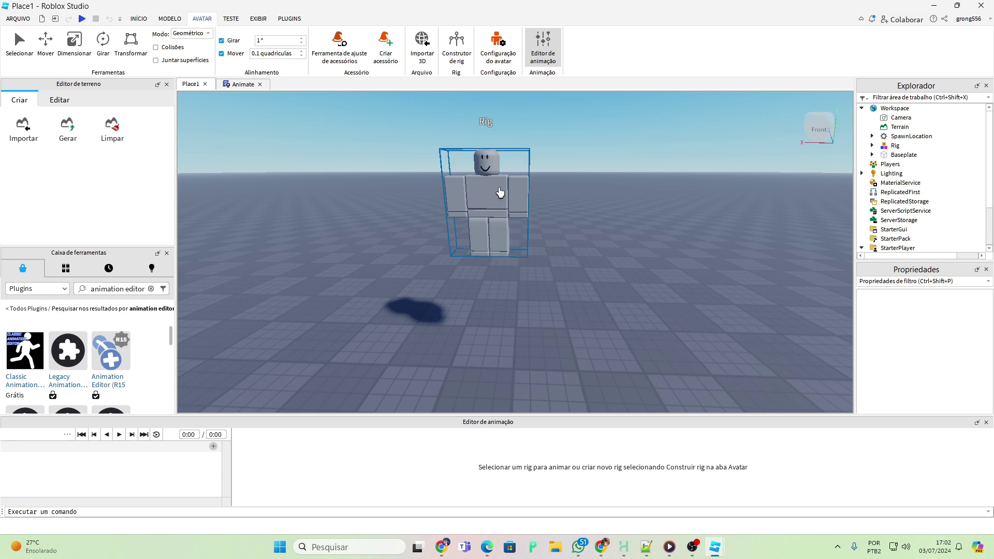
click(498, 207)
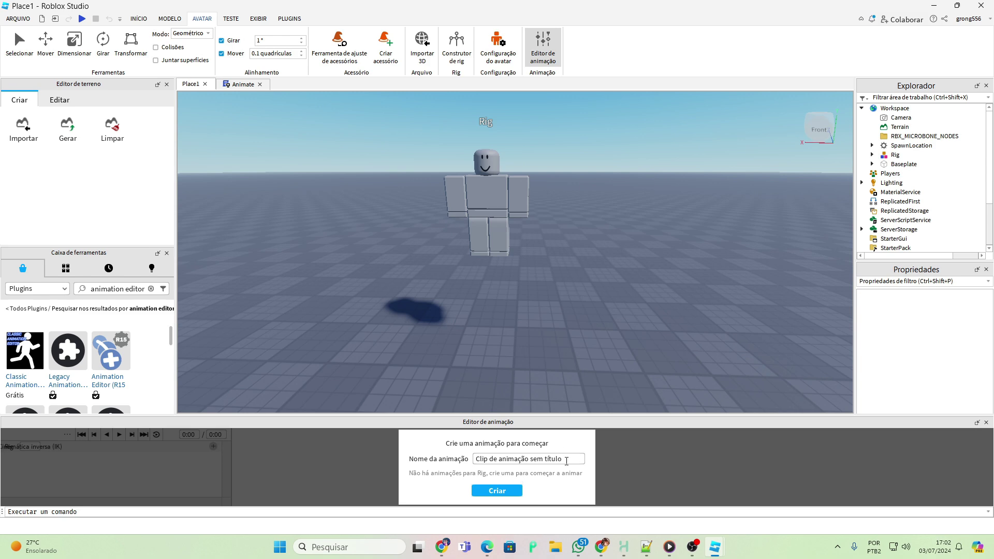
drag(566, 461, 457, 463)
text(animação de correr)
click(497, 491)
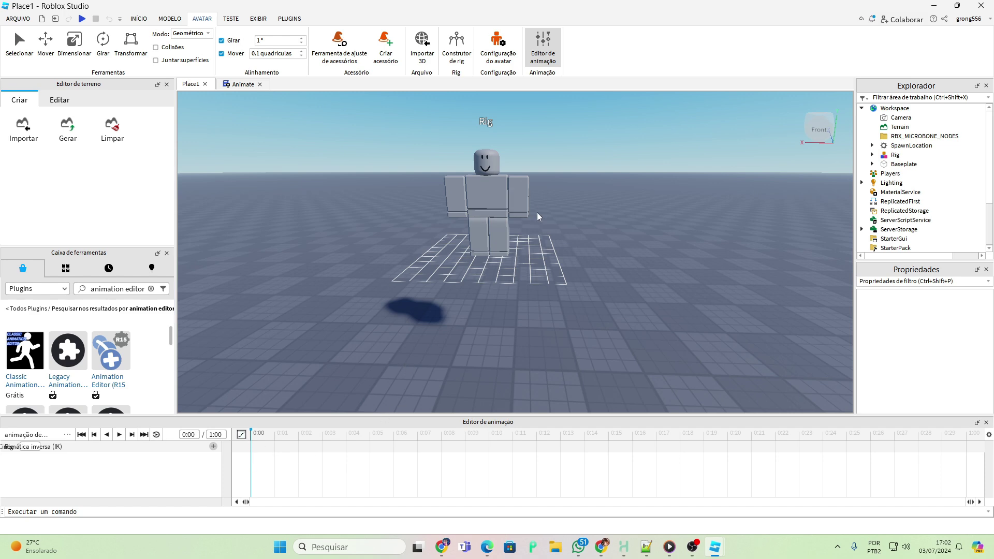
Step: At frame 0:00, turn the rig's right lower leg slightly and swing the right upper leg forward
right_drag(539, 241, 539, 241)
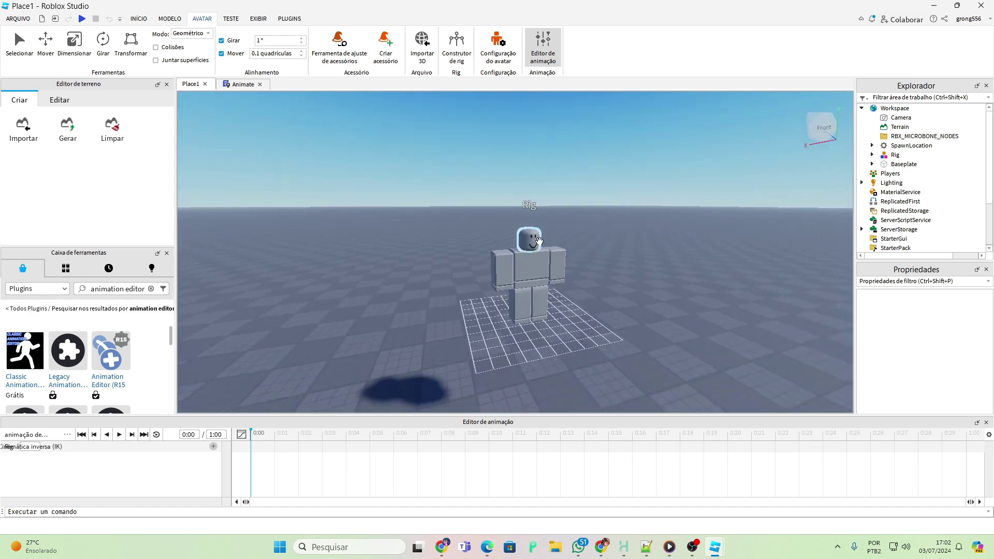
scroll(539, 241, up, 3)
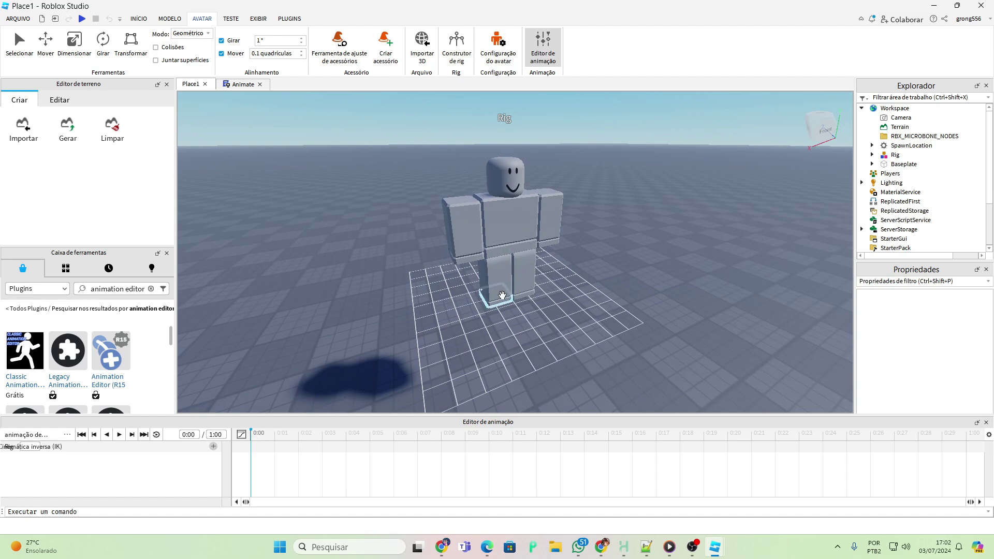
right_drag(430, 383, 430, 386)
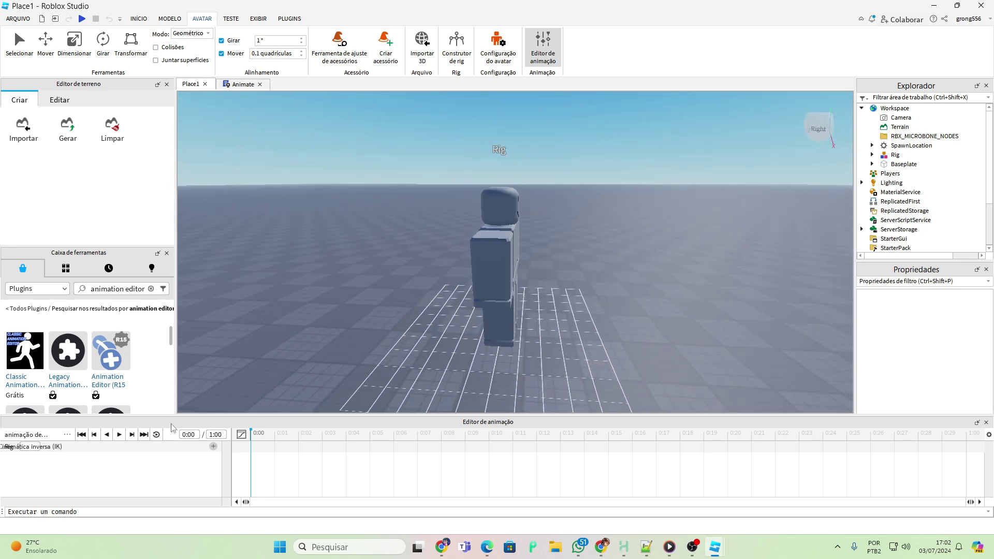
click(503, 326)
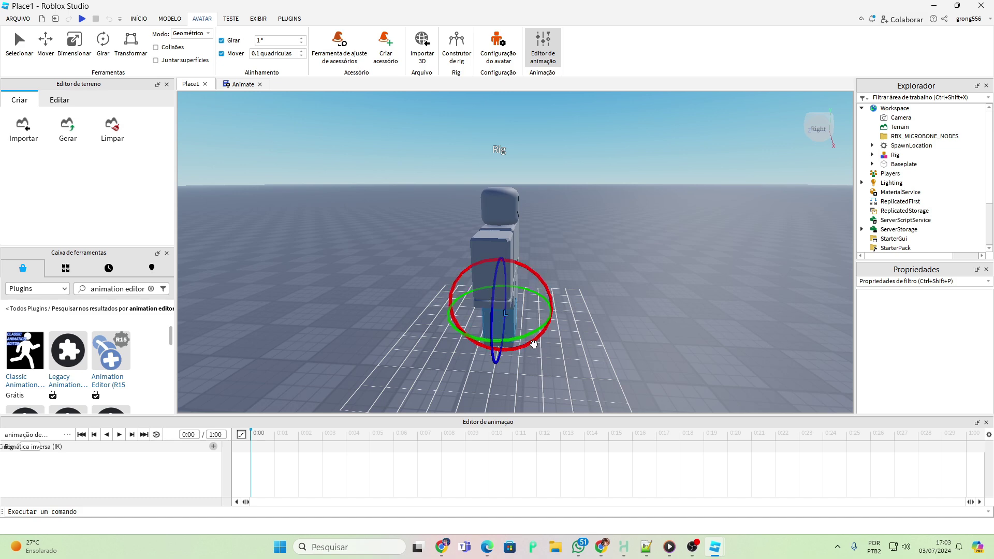
mouse_move(534, 344)
mouse_down()
mouse_move(560, 309)
mouse_move(536, 352)
mouse_up()
key(d)
right_drag(564, 356, 564, 357)
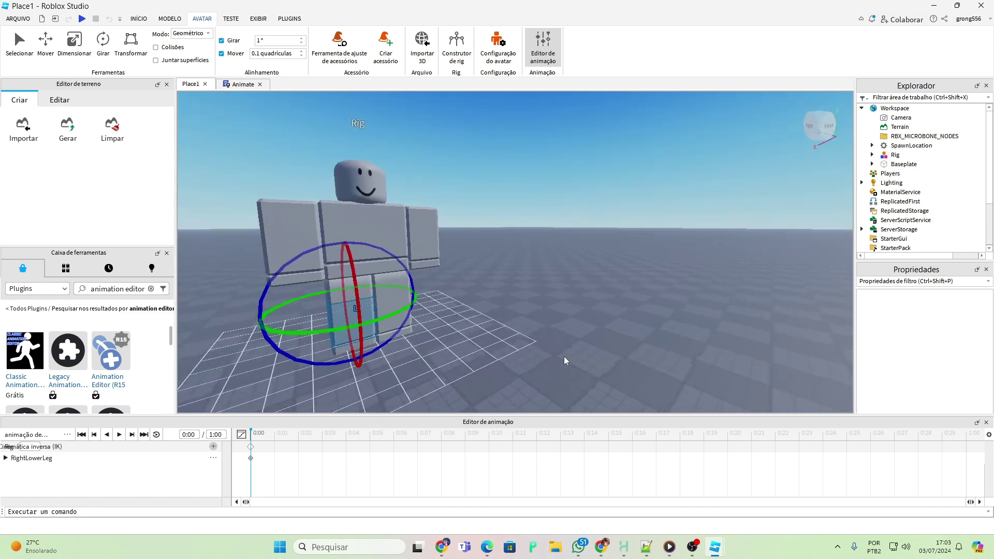
key(f)
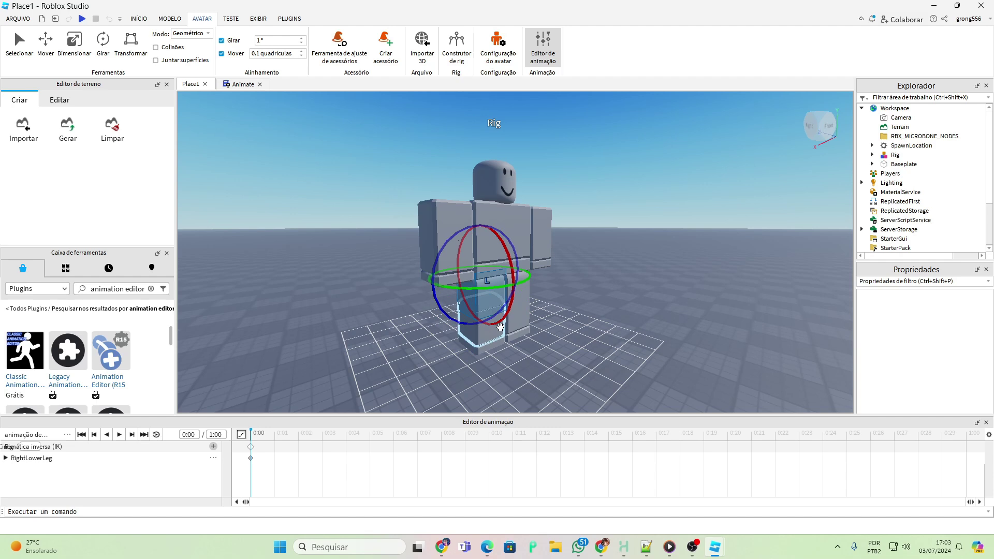
drag(500, 325, 561, 310)
right_drag(561, 309, 572, 308)
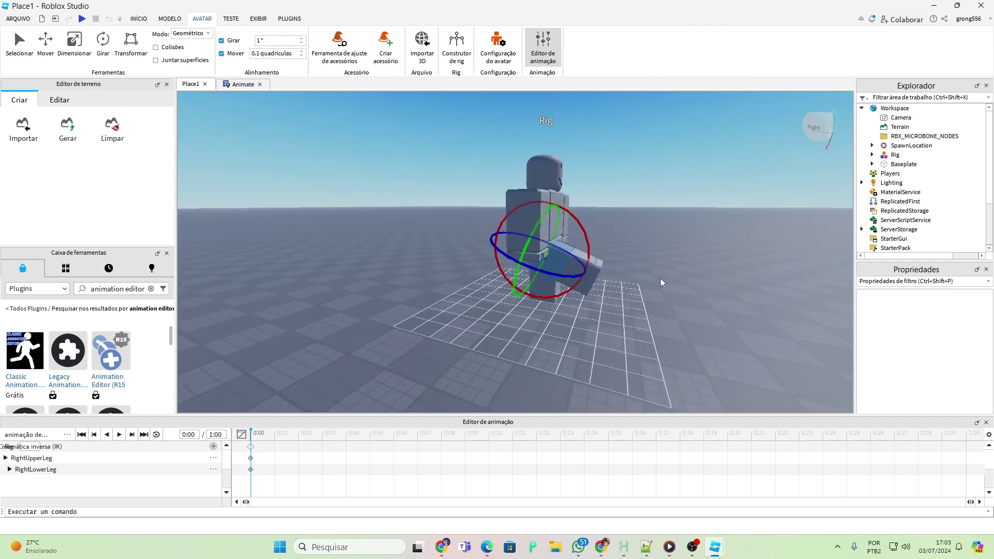
Step: Bend the right lower leg down at the knee in the 0:00 pose
click(580, 269)
click(577, 271)
click(578, 267)
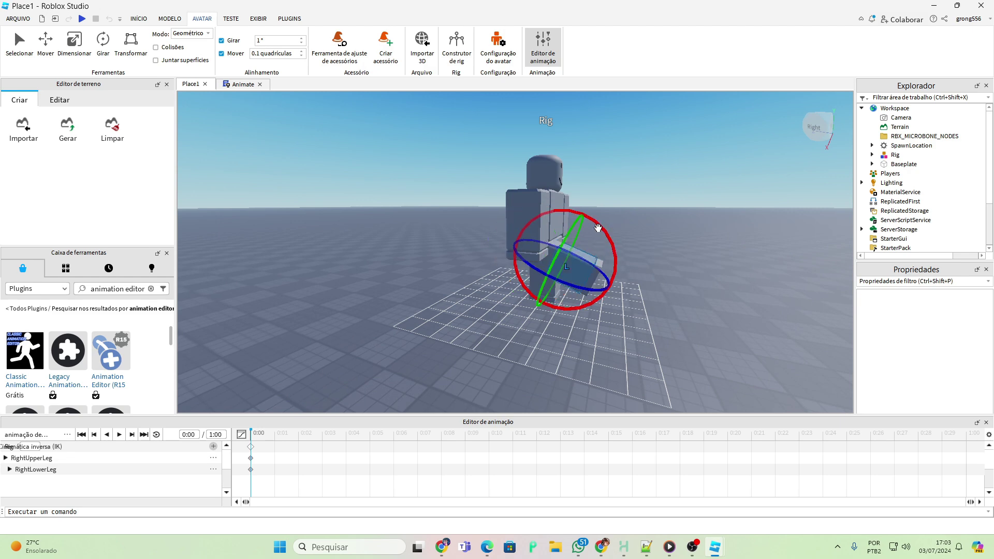
drag(599, 227, 613, 290)
right_drag(641, 286, 644, 290)
scroll(643, 288, down, 3)
scroll(643, 289, up, 2)
Step: Swing the left upper leg backward at frame 0:00 and pose the left lower leg behind the body
click(645, 258)
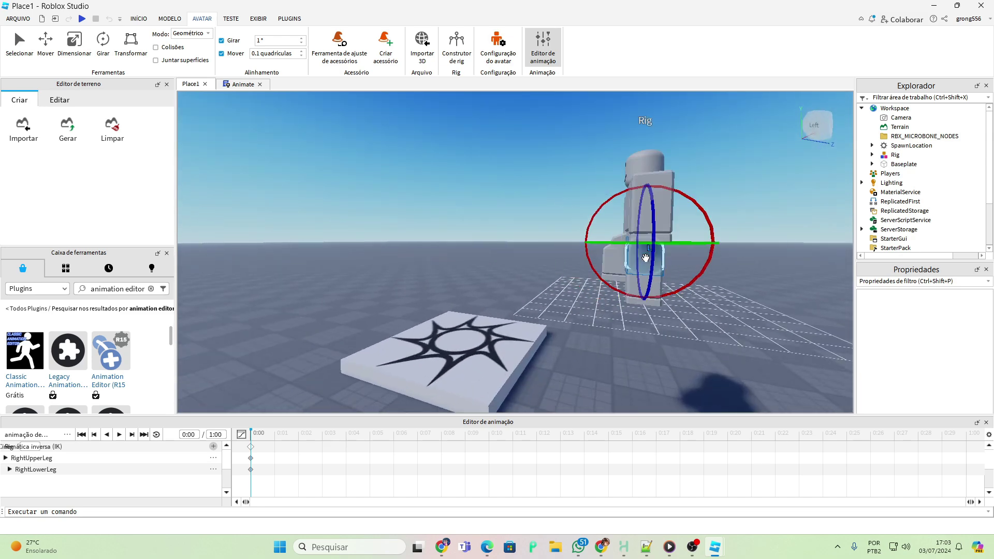
drag(690, 286, 677, 190)
click(755, 208)
click(696, 250)
key(a)
right_drag(670, 266, 669, 266)
key(a)
key(w)
key(s)
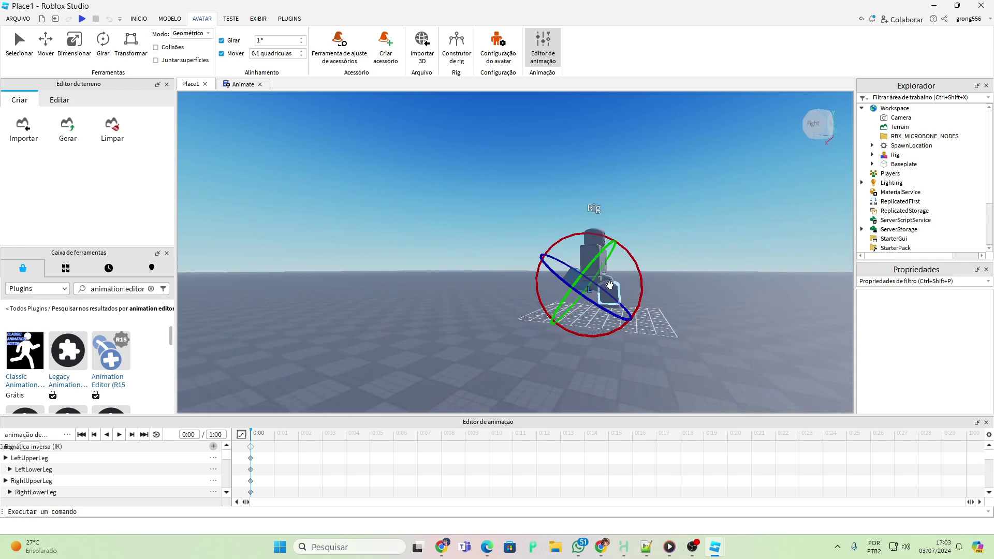
Step: Raise the right upper leg further forward in the 0:00 pose
click(642, 251)
click(608, 280)
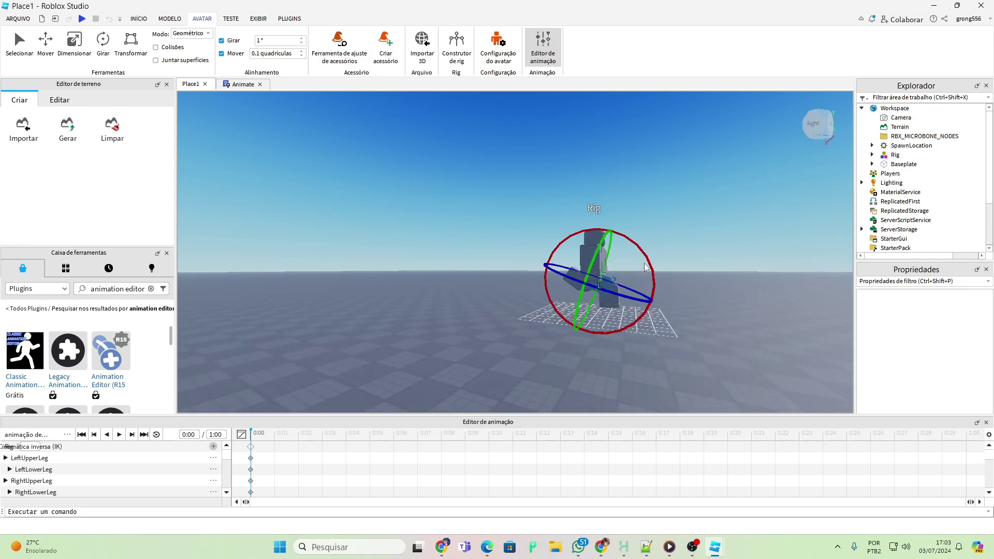
drag(650, 265, 628, 235)
click(662, 219)
right_drag(659, 288, 659, 287)
key(w)
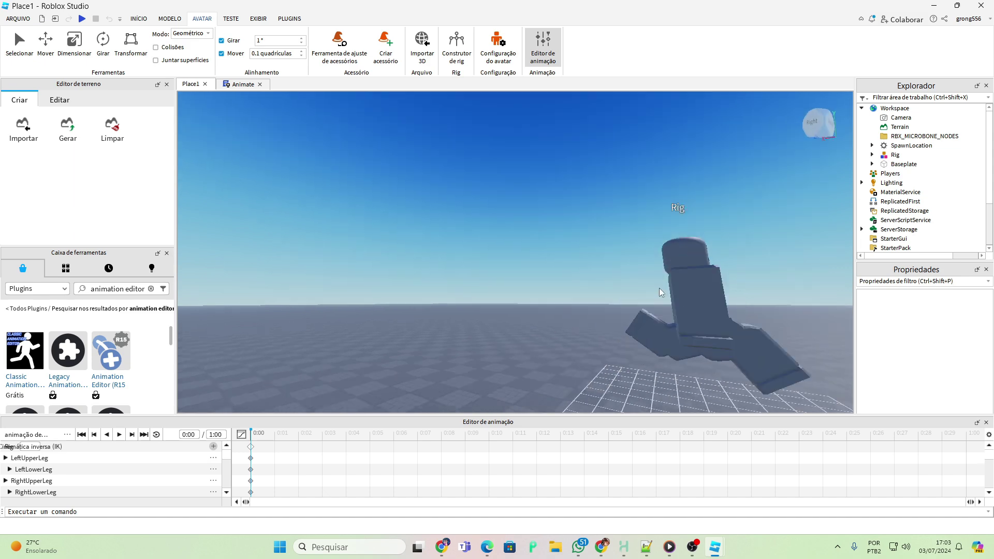
Step: Rotate the right arm backward from the shoulder at frame 0:00
scroll(660, 288, down, 5)
click(582, 261)
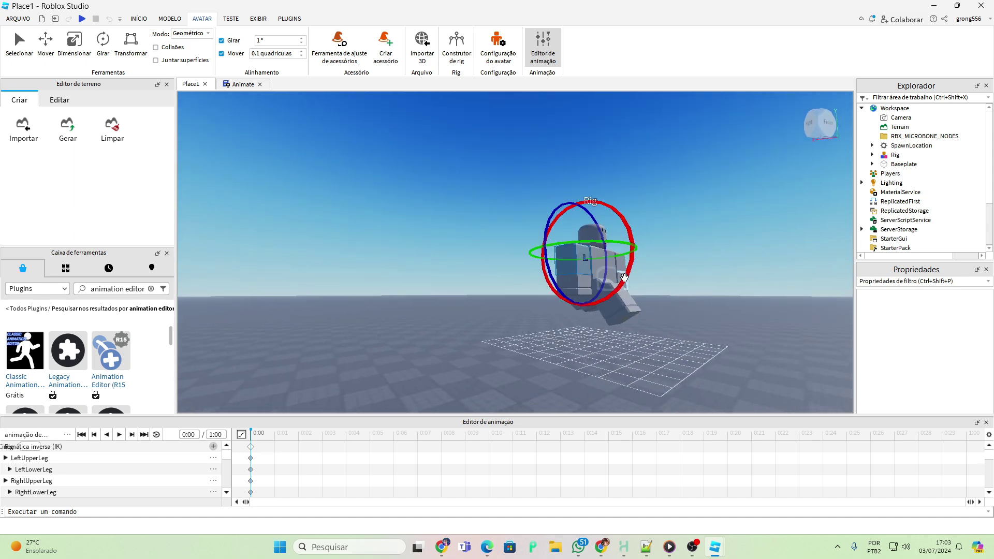
drag(624, 277, 544, 324)
key(d)
right_drag(702, 276, 705, 277)
click(738, 241)
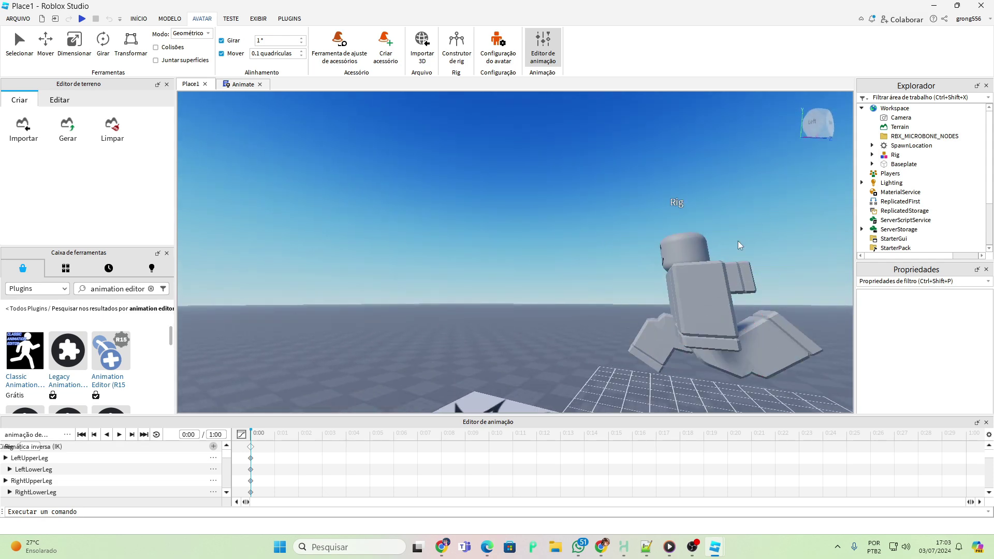
Step: Rotate the left arm forward and up from the shoulder at frame 0:00
click(716, 274)
drag(754, 233, 713, 356)
scroll(713, 356, down, 5)
right_drag(737, 356, 659, 330)
scroll(735, 347, up, 3)
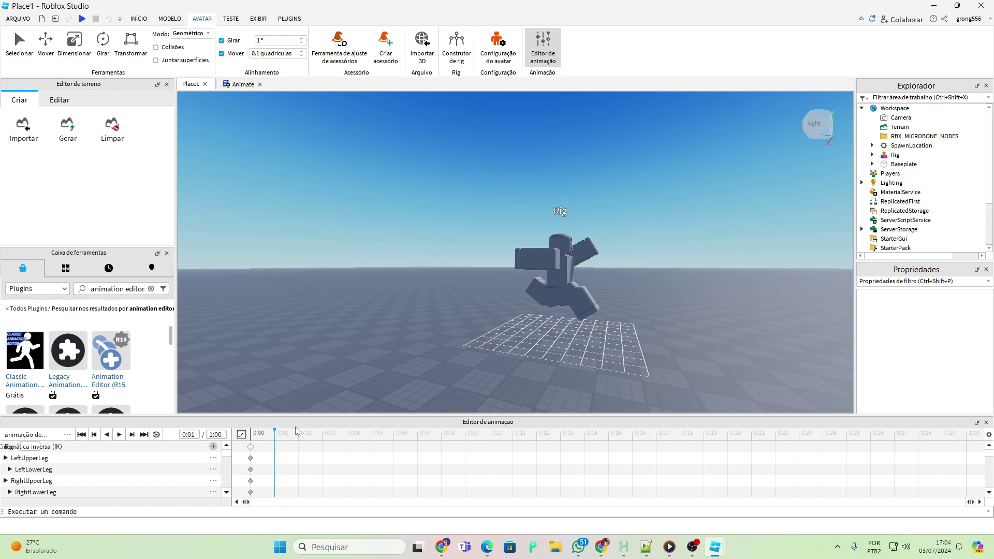
Step: At frame 0:01, lower the forward right upper leg and the trailing left upper leg toward the ground
drag(296, 431, 275, 433)
click(568, 293)
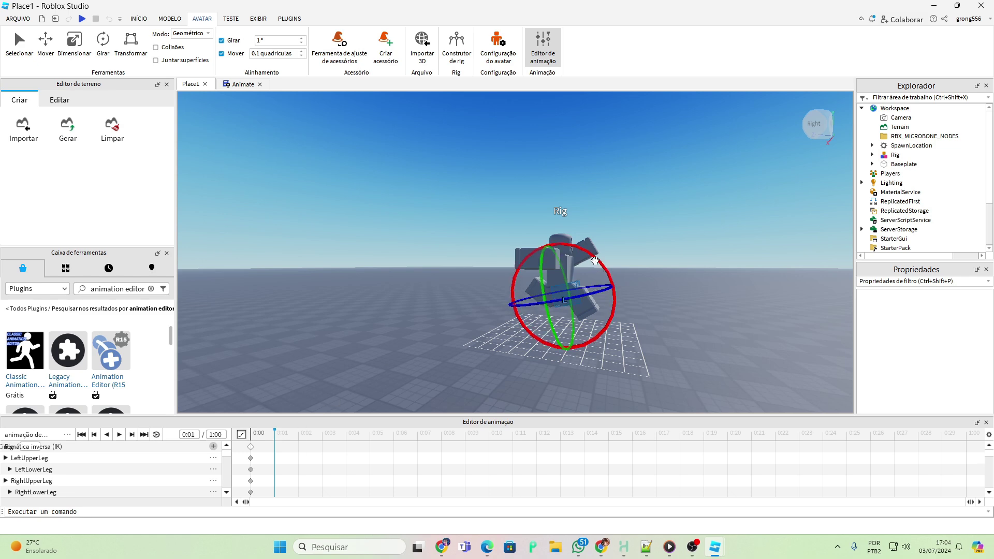
drag(598, 258, 604, 285)
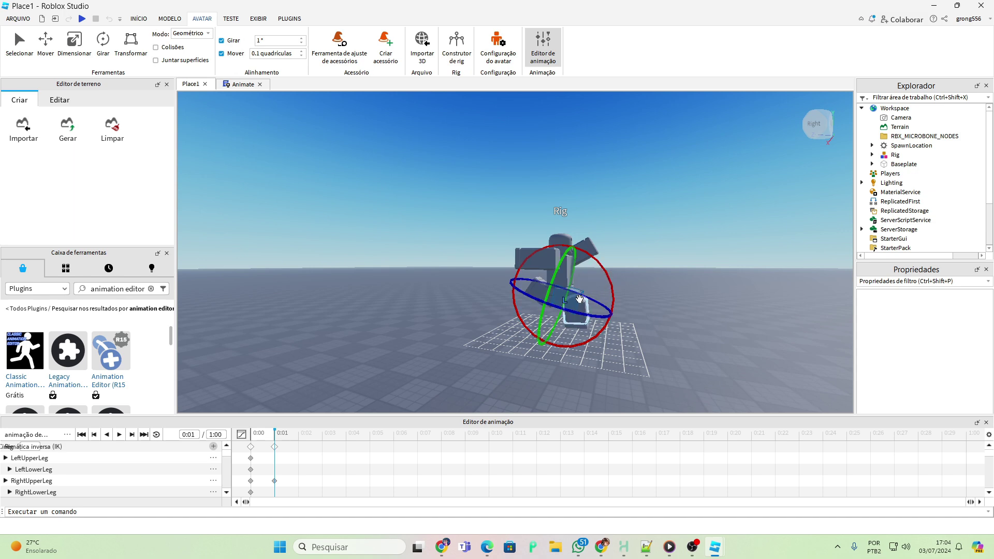
right_drag(579, 299, 579, 299)
click(655, 235)
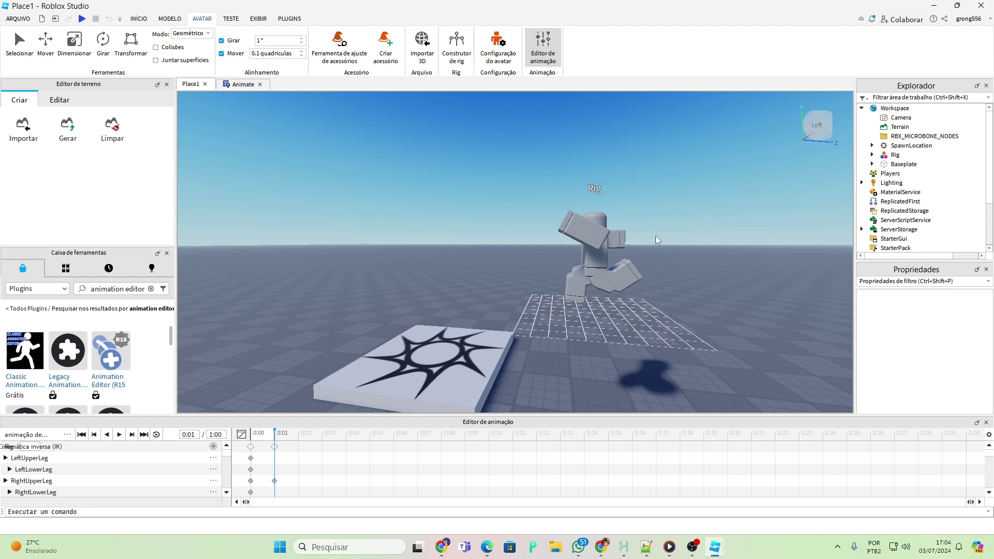
click(609, 278)
drag(648, 248, 649, 276)
click(570, 182)
Step: Lower the forward left arm and the backward-pointing right arm at frame 0:01
click(584, 225)
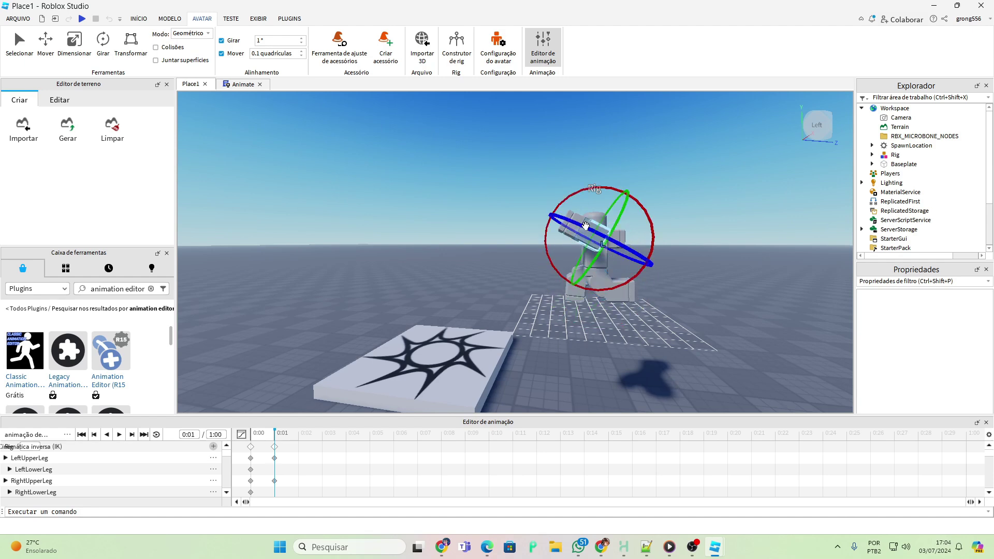
drag(610, 190, 591, 209)
key(a)
right_drag(626, 209, 625, 209)
click(614, 204)
click(528, 234)
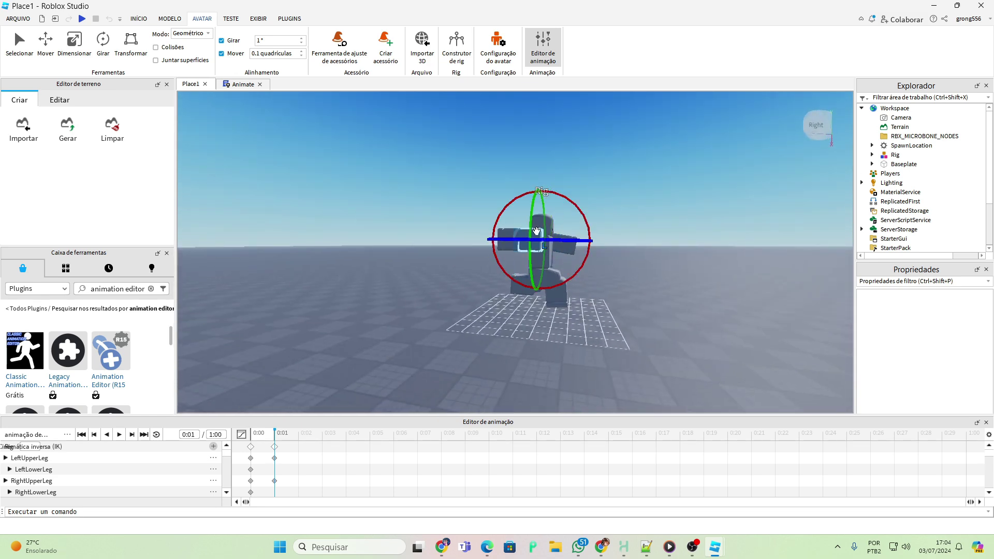
drag(559, 194, 529, 199)
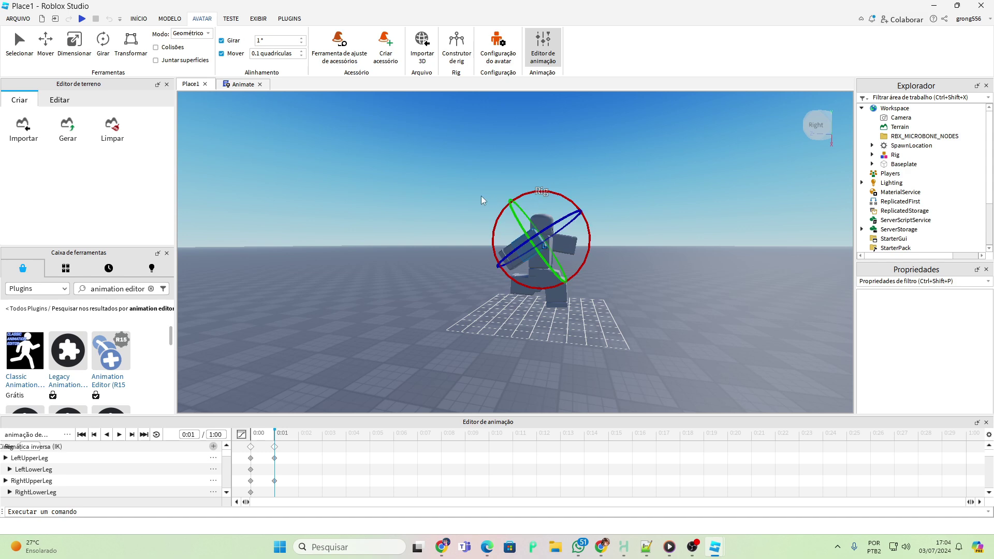
click(478, 197)
Step: Compare the rig's poses at frames 0:00 and 0:01 from the side
key(a)
right_drag(300, 389, 300, 389)
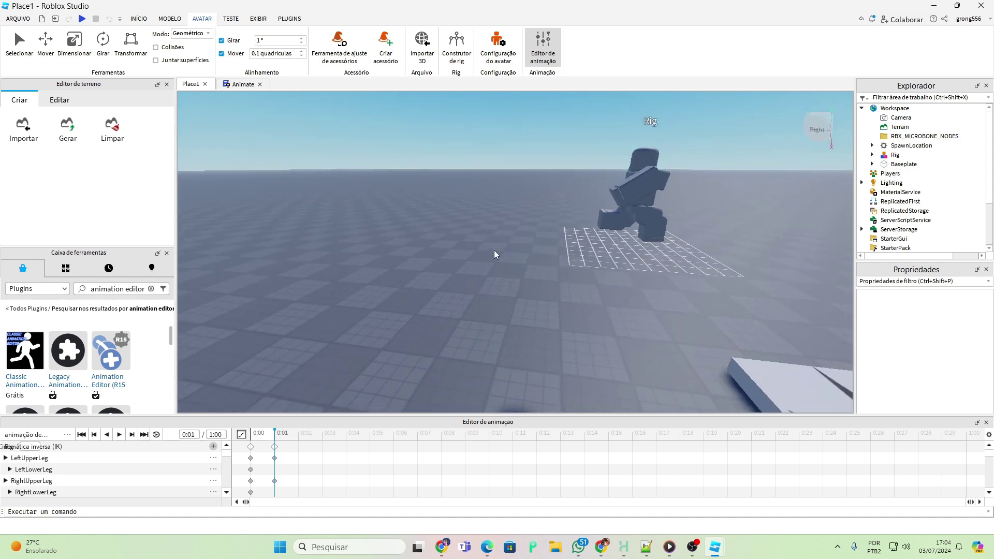
right_drag(494, 250, 494, 250)
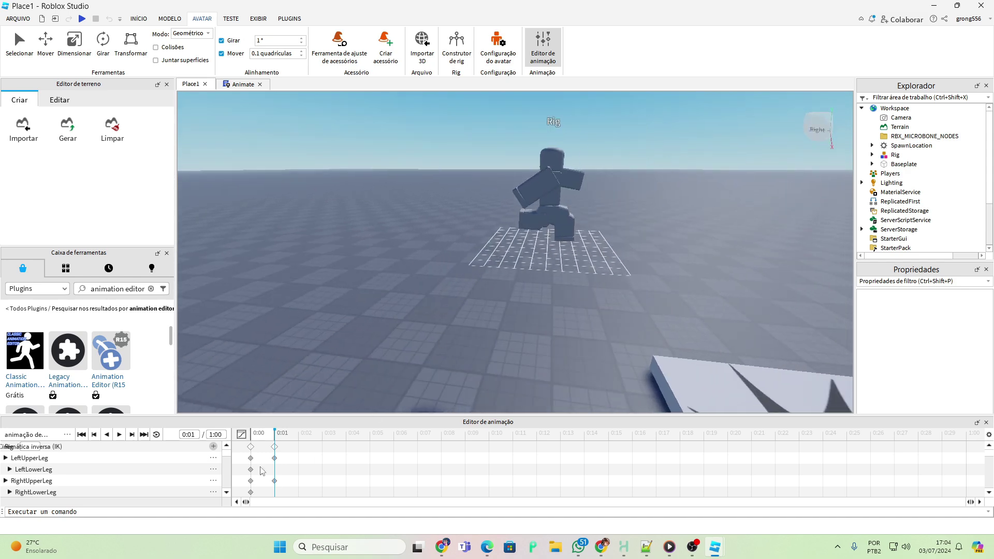
click(252, 435)
click(275, 434)
mouse_move(598, 204)
right_down()
mouse_move(606, 199)
mouse_move(599, 204)
right_up()
scroll(605, 206, up, 3)
scroll(605, 207, down, 3)
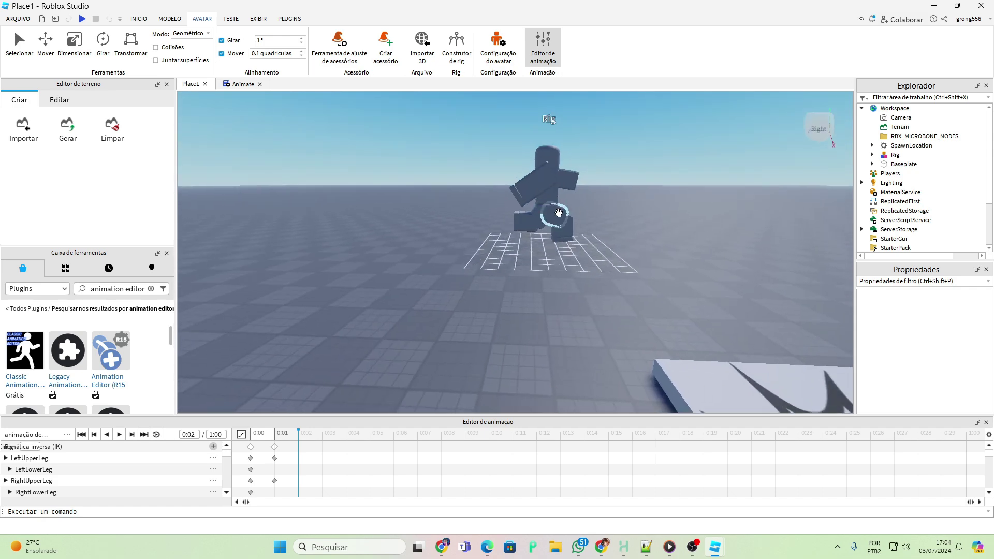
Step: At frame 0:02, swing the right upper leg down beneath the body and straighten the right lower leg
click(556, 214)
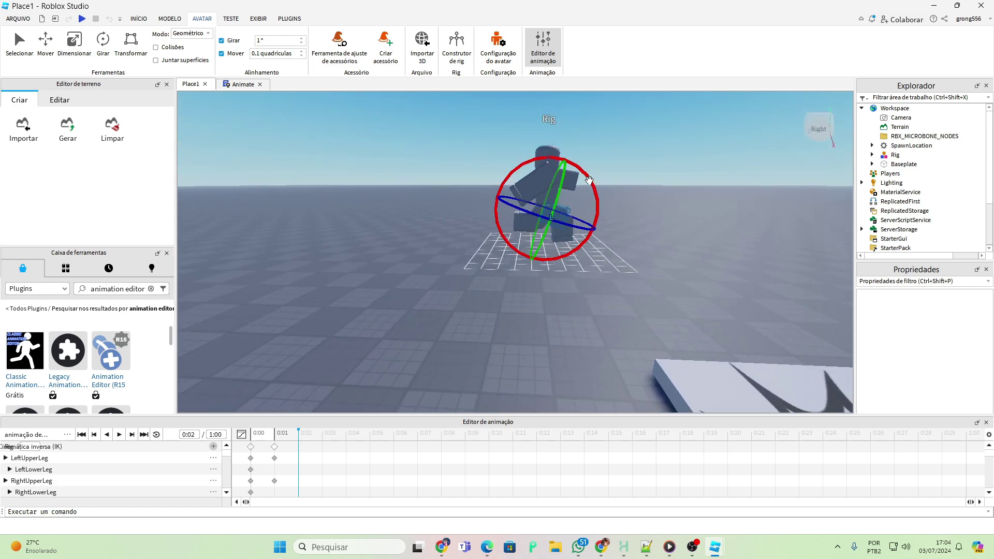
drag(589, 184, 584, 224)
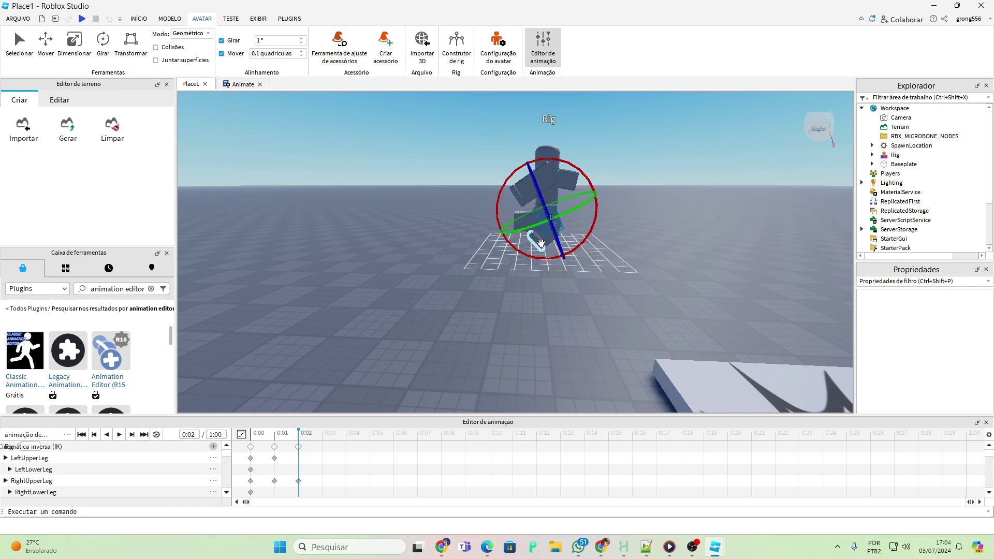
click(585, 243)
click(539, 241)
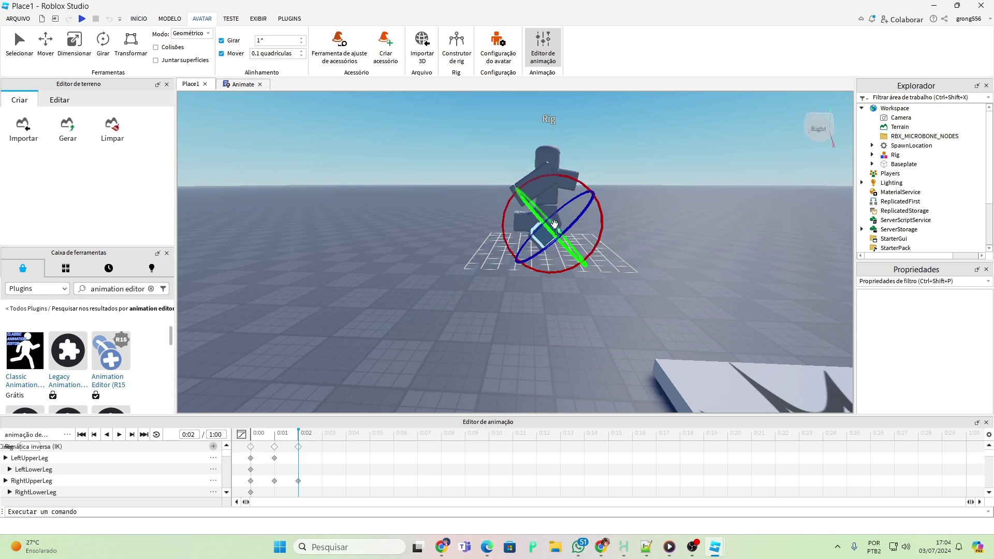
drag(568, 185, 538, 187)
click(657, 175)
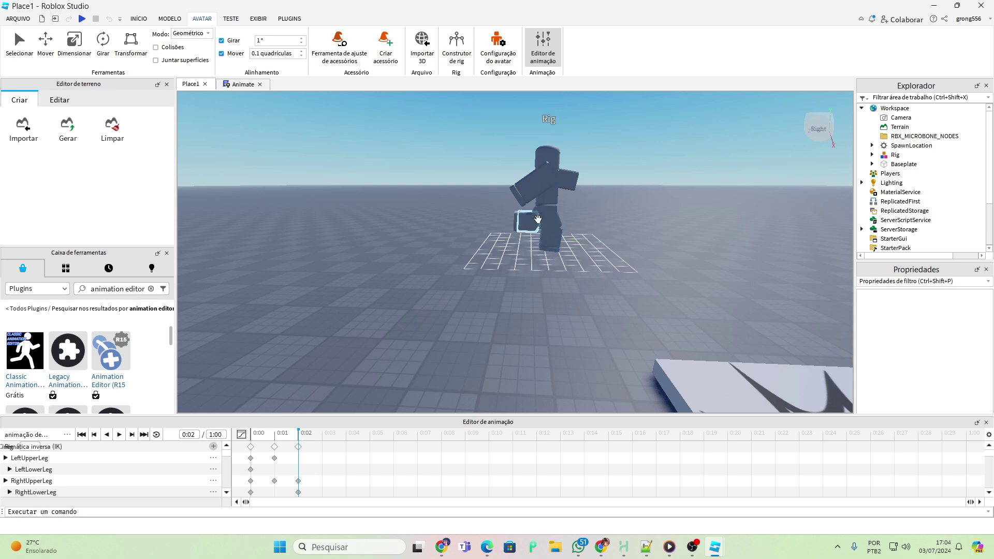
Step: Rotate the trailing left upper leg downward at frame 0:02
right_drag(663, 203, 605, 193)
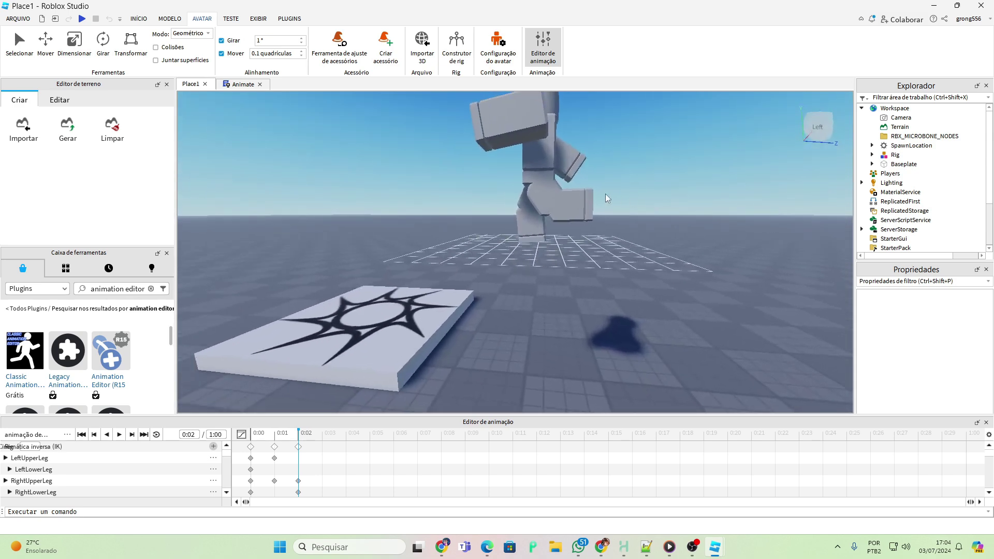
click(553, 199)
drag(587, 173, 584, 202)
right_drag(627, 223, 626, 223)
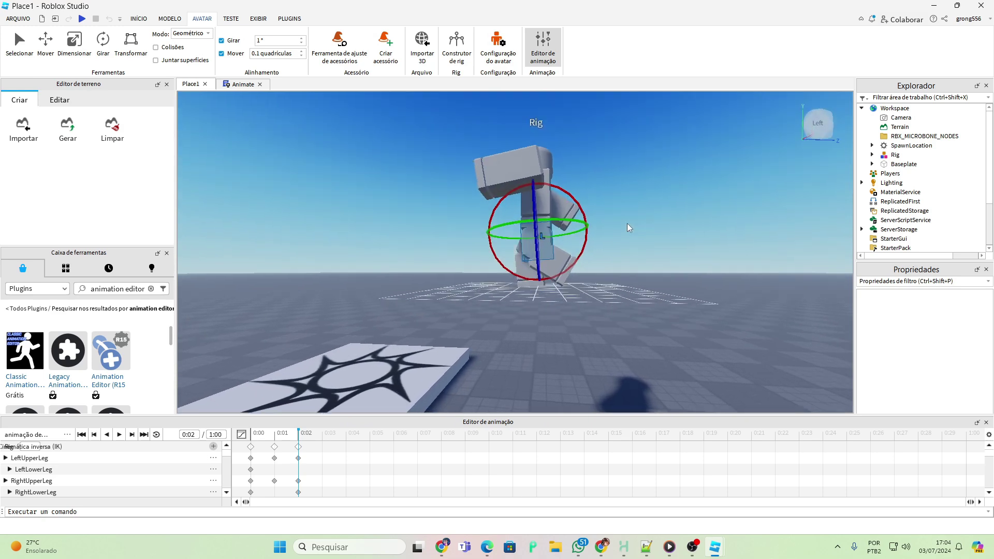
Step: At frame 0:02, lower the forward left arm and the backward-pointing right arm toward the torso
scroll(627, 223, up, 3)
scroll(626, 224, down, 5)
click(516, 216)
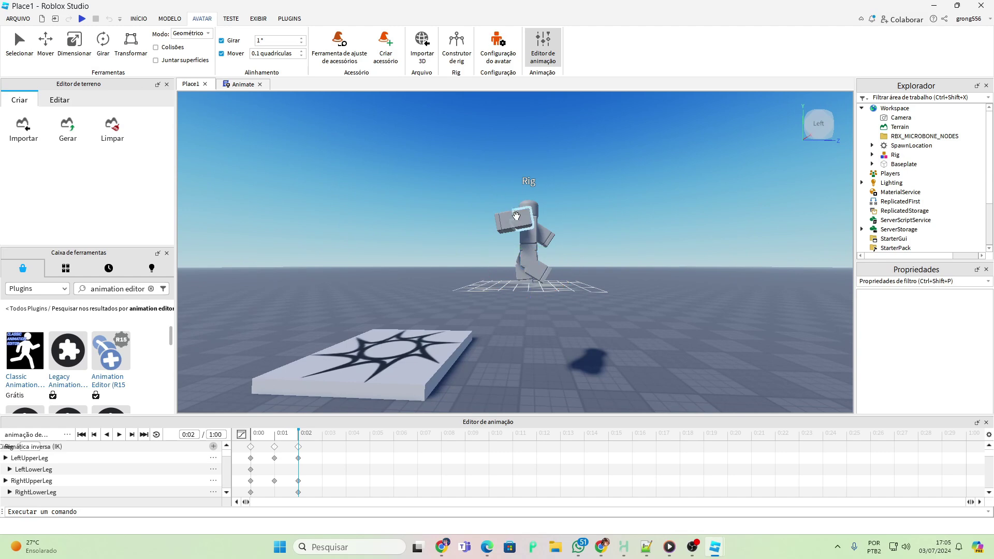
drag(540, 174, 493, 179)
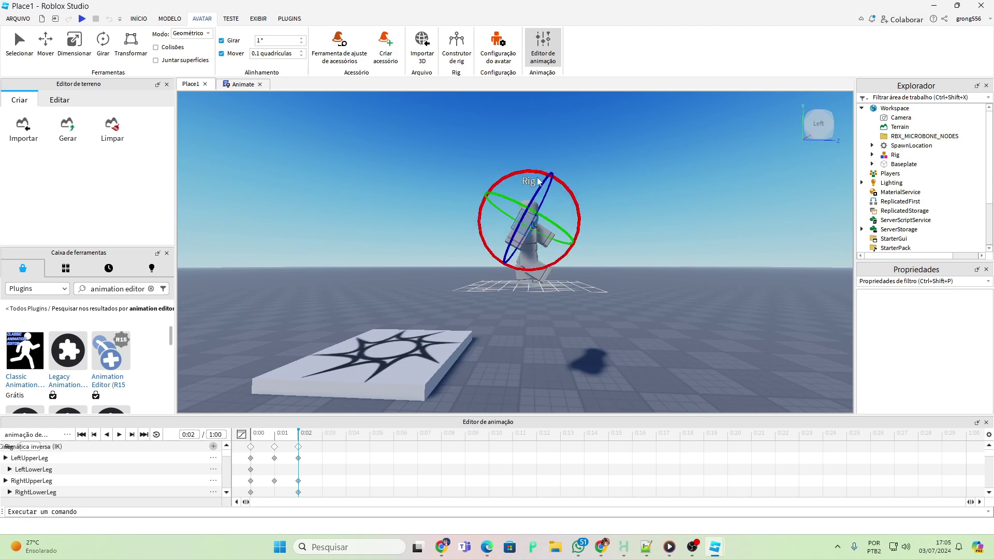
key(a)
right_drag(635, 209, 635, 209)
click(607, 163)
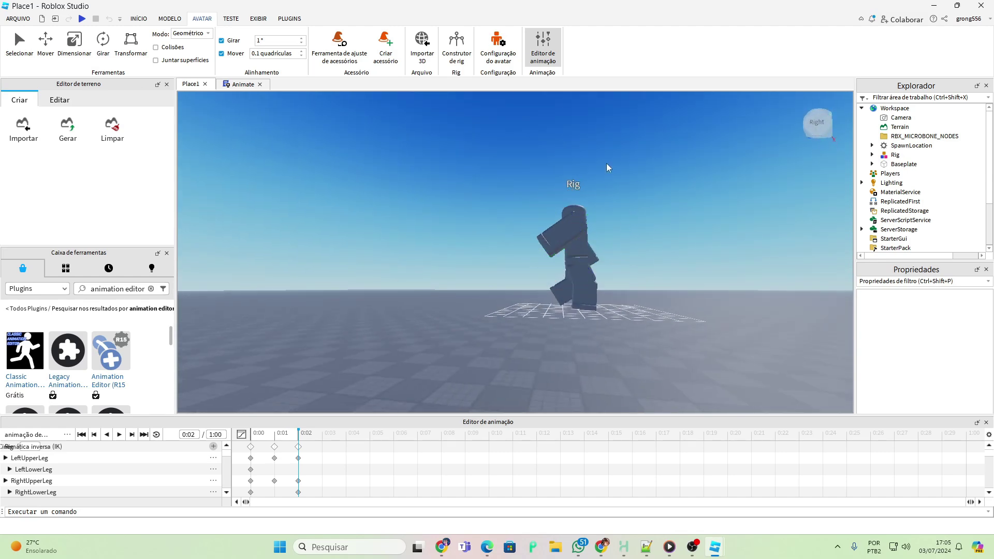
click(570, 243)
drag(581, 183, 547, 181)
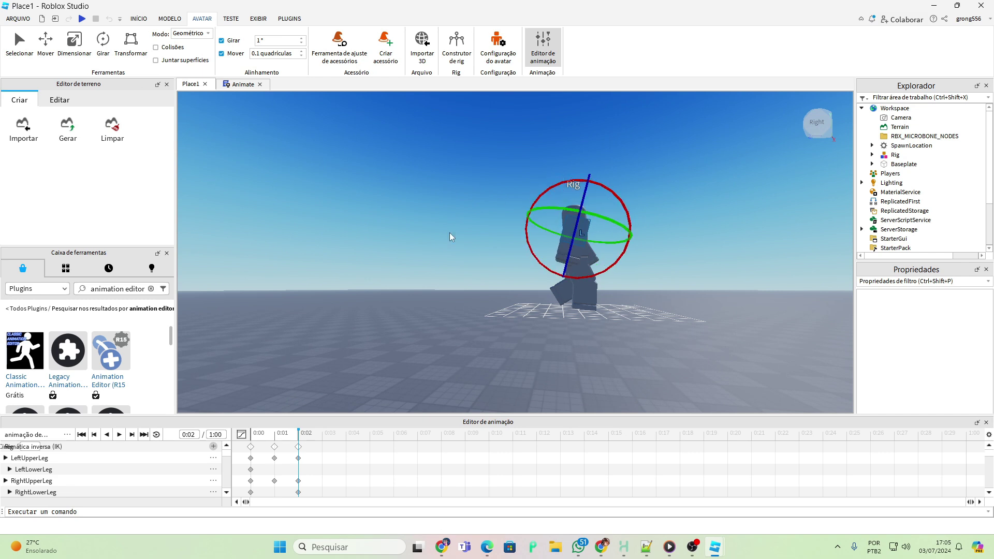
click(440, 238)
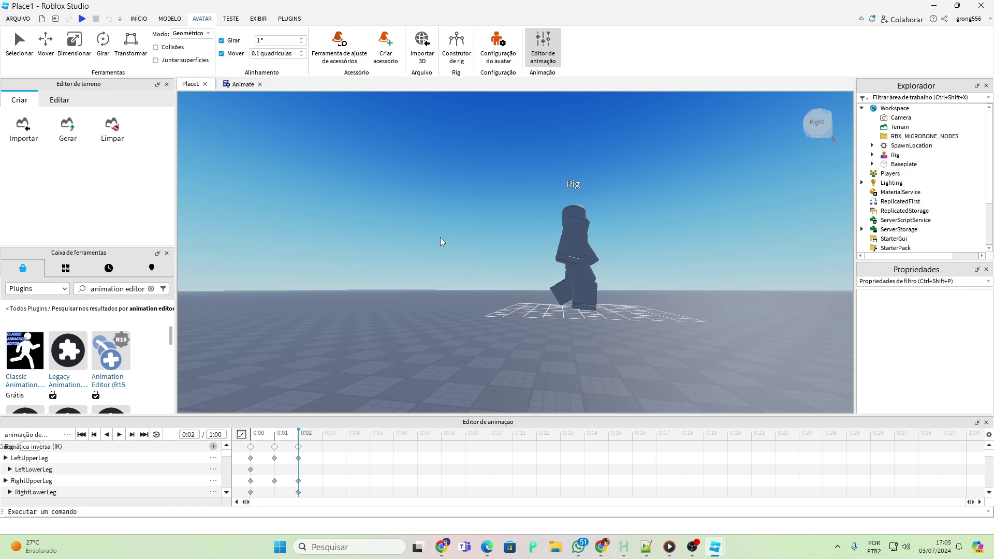
Step: At frame 0:03, swing the right arm forward and rotate the right upper leg backward
click(321, 435)
click(575, 226)
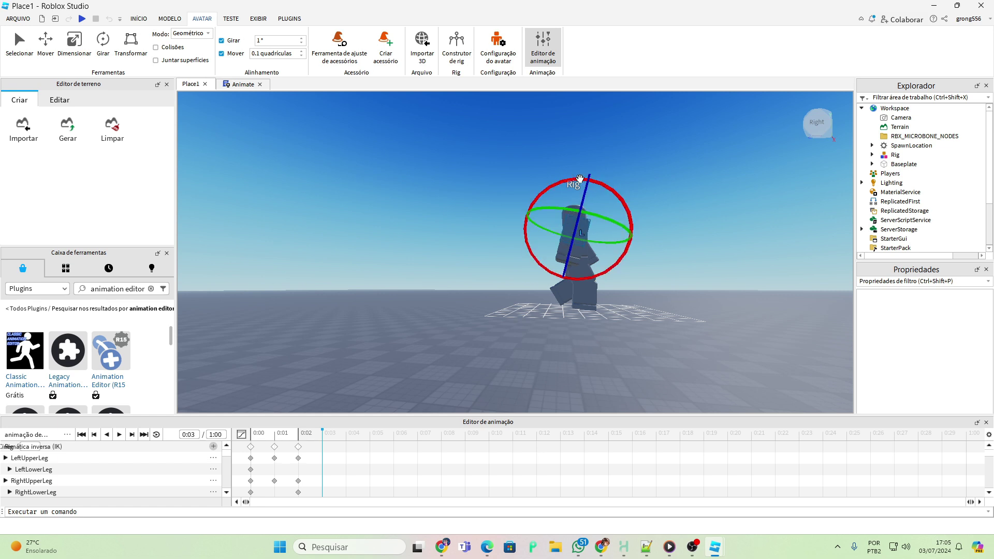
drag(581, 179, 538, 206)
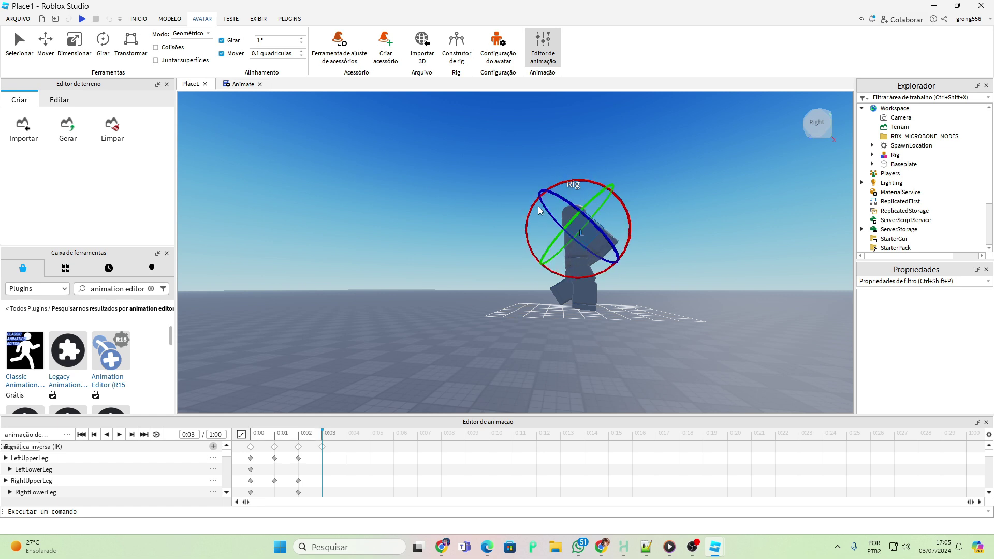
click(654, 286)
drag(629, 261, 609, 303)
right_drag(665, 291, 665, 291)
click(653, 207)
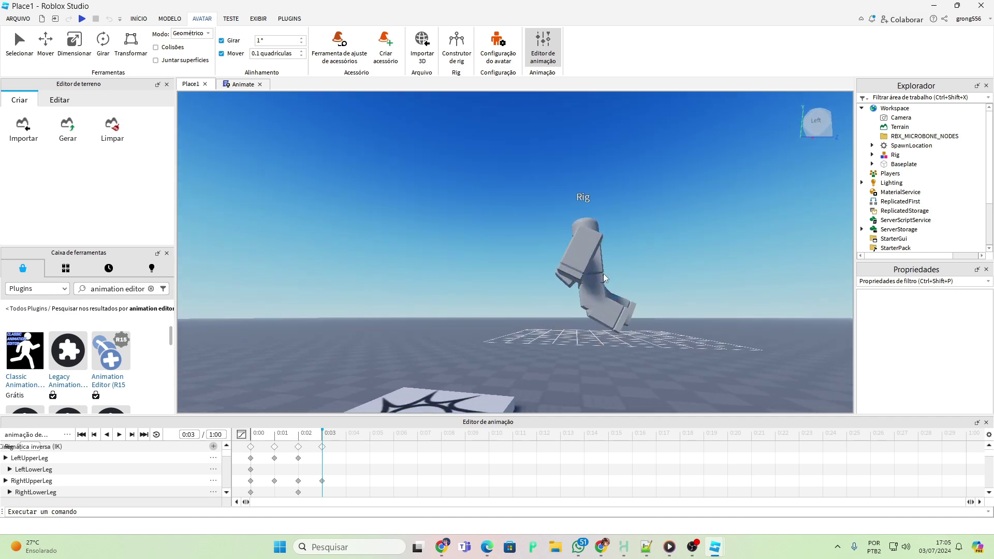
Step: Swing the left upper leg forward and the left arm backward at frame 0:03
click(596, 292)
click(606, 286)
click(598, 291)
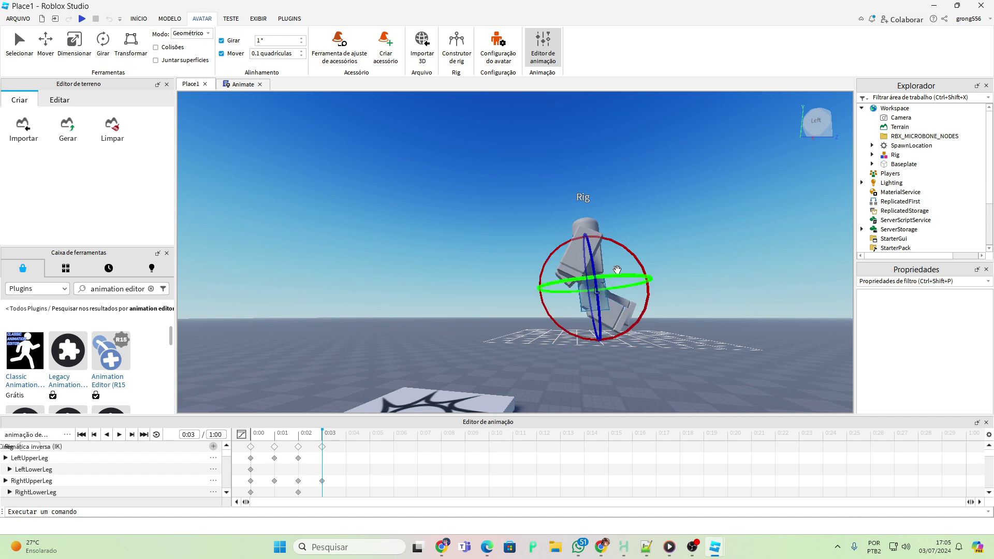
drag(632, 251, 643, 302)
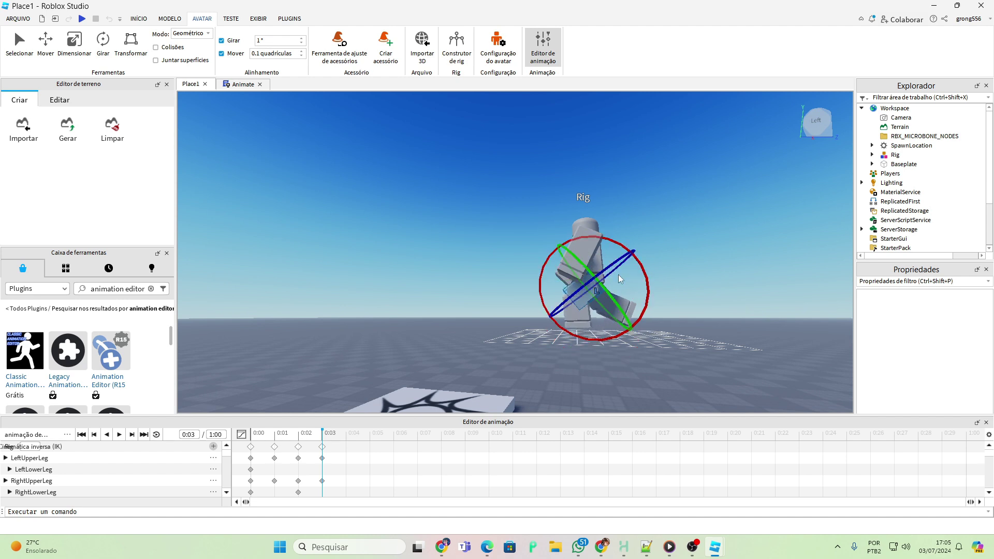
click(591, 236)
click(582, 233)
drag(591, 203, 542, 223)
click(734, 200)
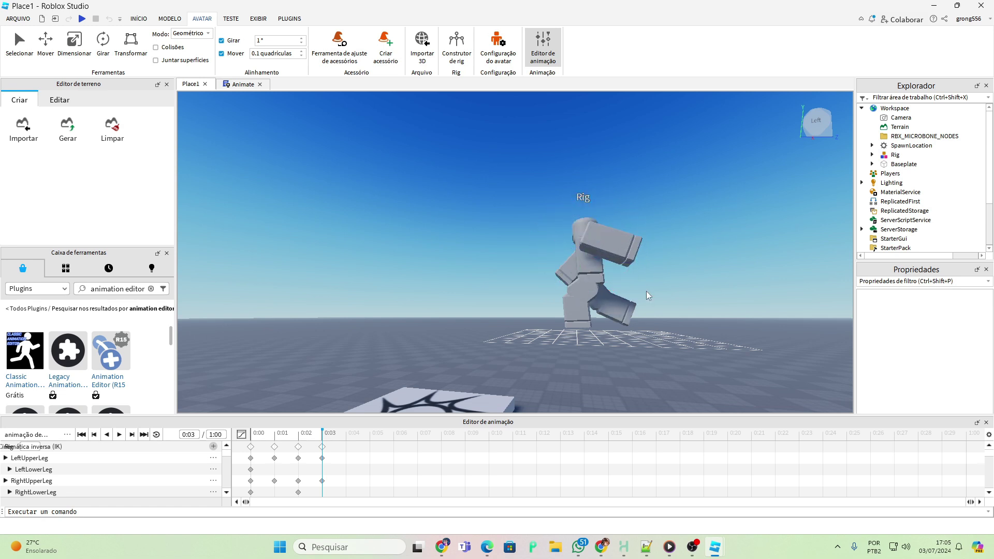
Step: At frame 0:04, raise the left arm higher behind the body and swing the left upper leg further forward
click(348, 440)
click(598, 238)
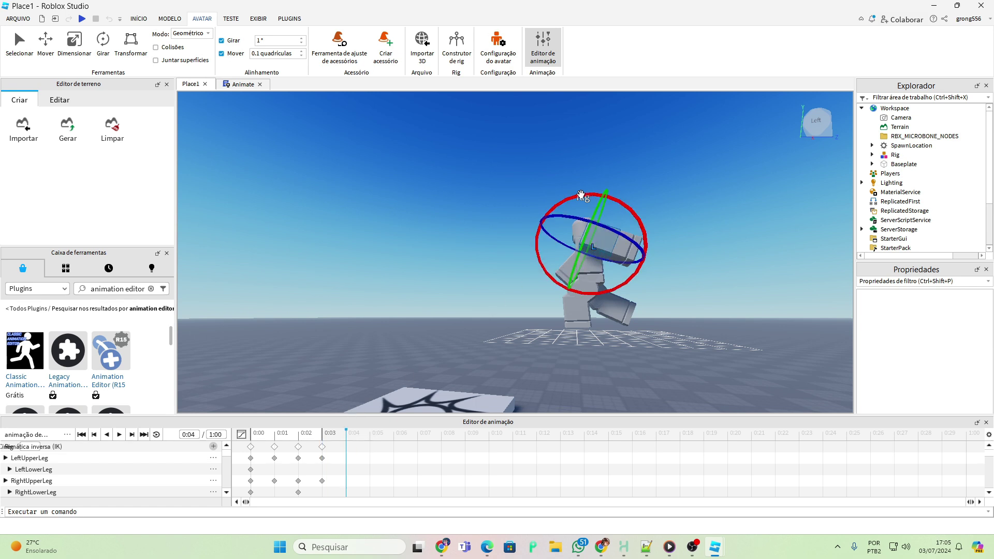
drag(580, 195, 553, 240)
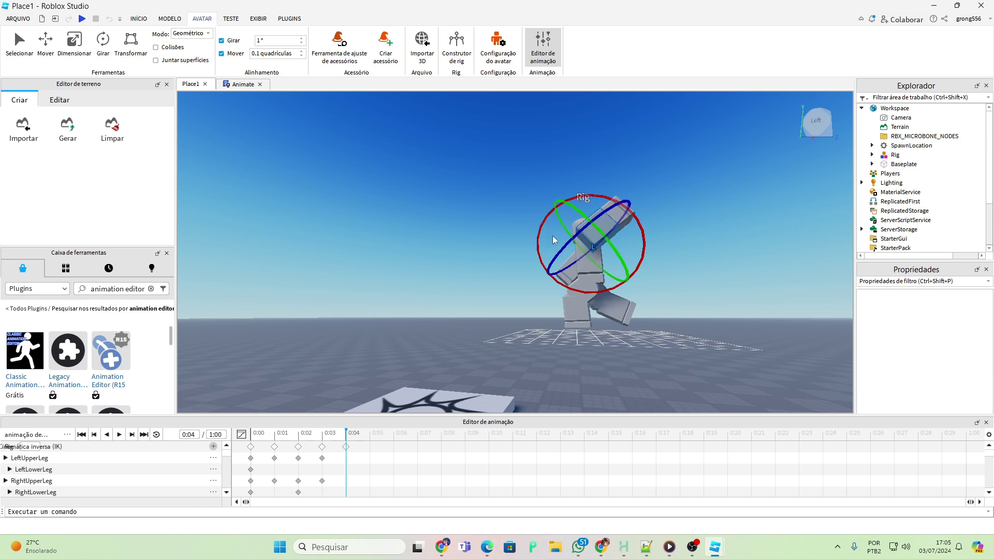
click(653, 291)
click(582, 298)
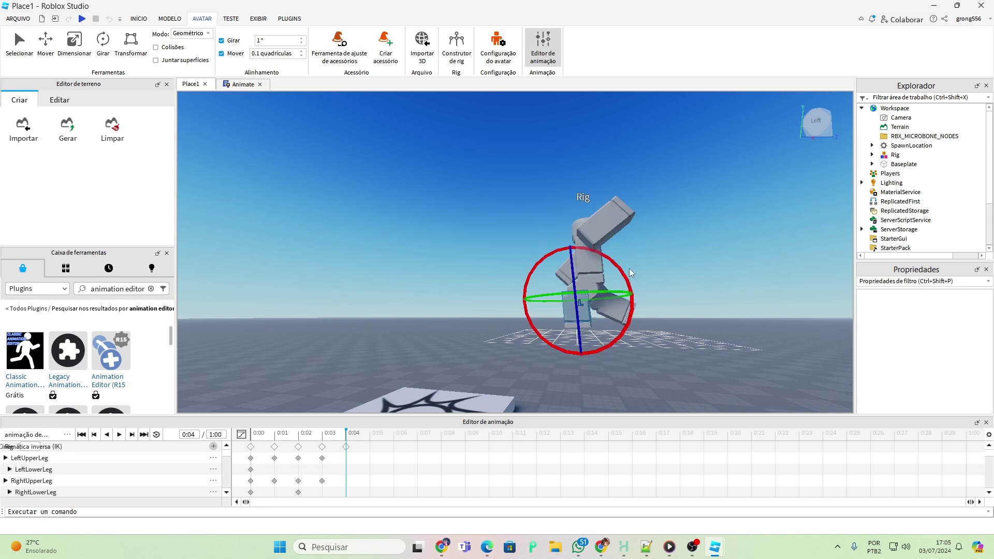
click(628, 268)
click(588, 285)
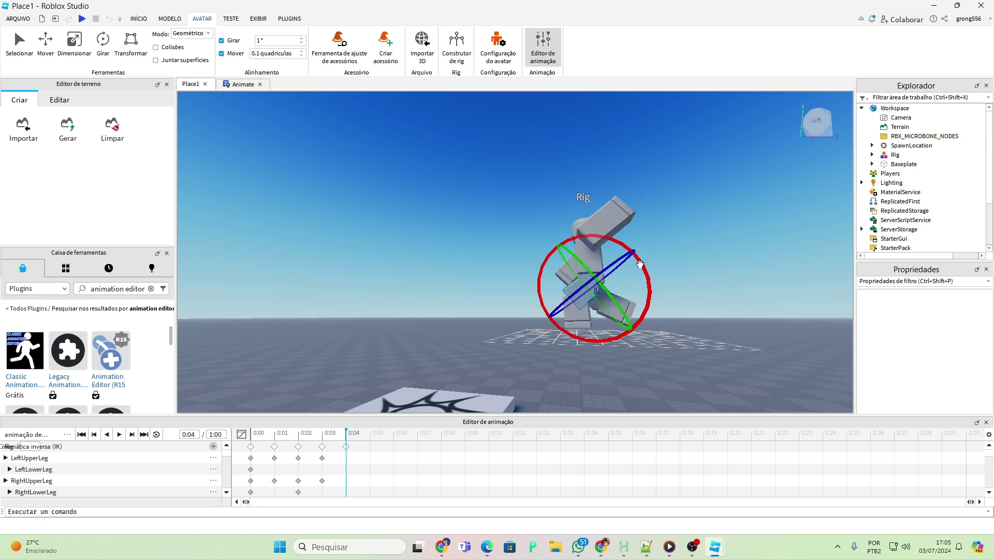
drag(639, 264, 643, 314)
click(667, 257)
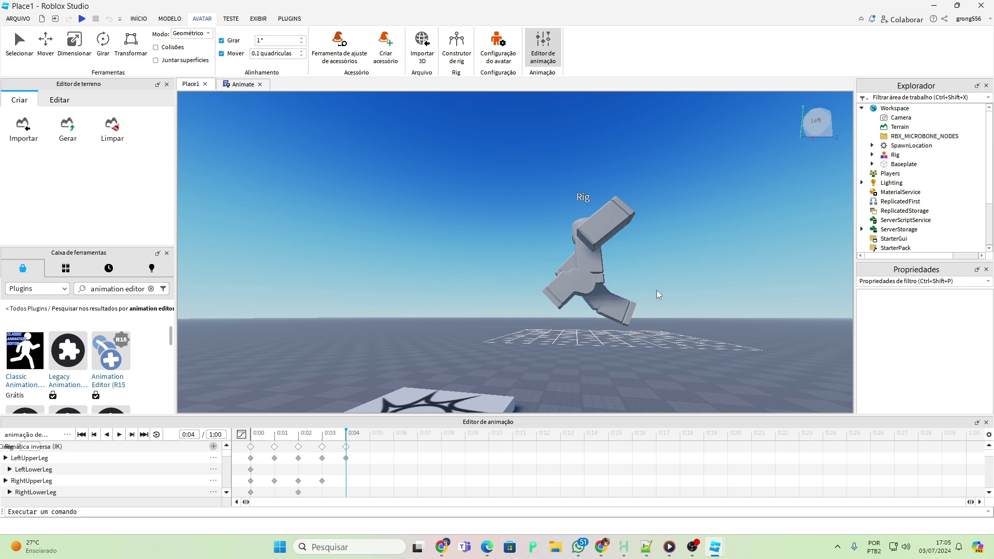
Step: Raise the right arm higher in front and rotate the right upper leg further backward at frame 0:04
right_drag(656, 290, 656, 290)
click(562, 255)
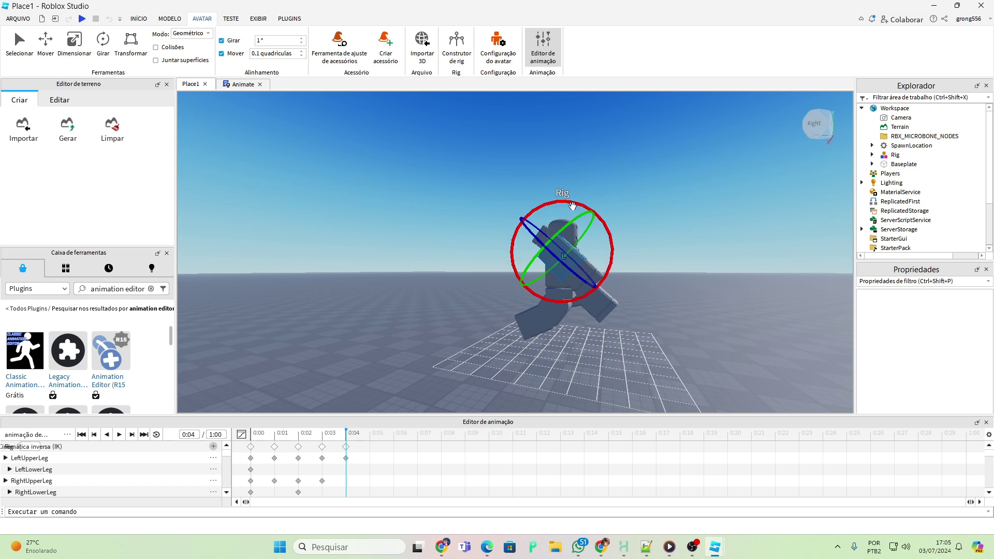
drag(572, 206, 518, 227)
click(664, 249)
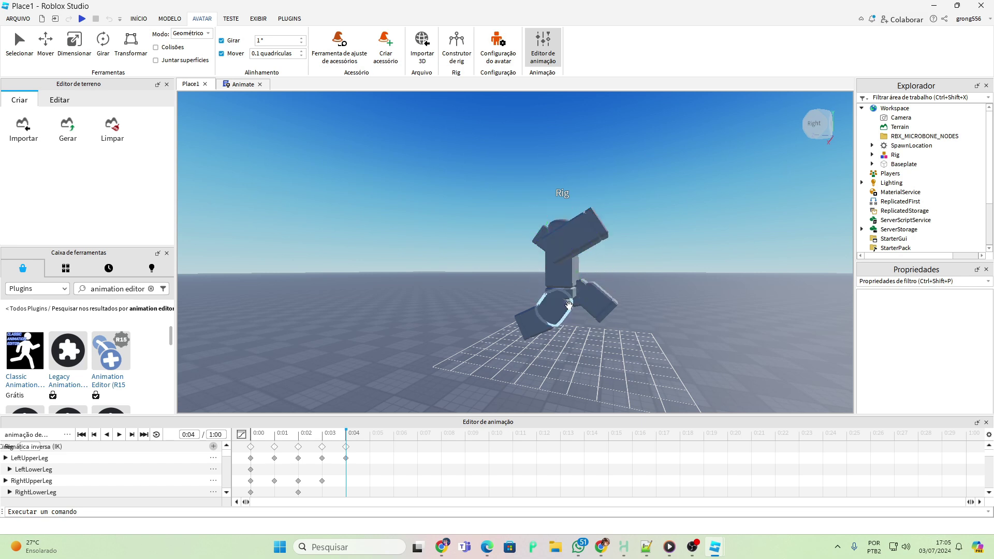
click(569, 306)
drag(609, 284, 613, 325)
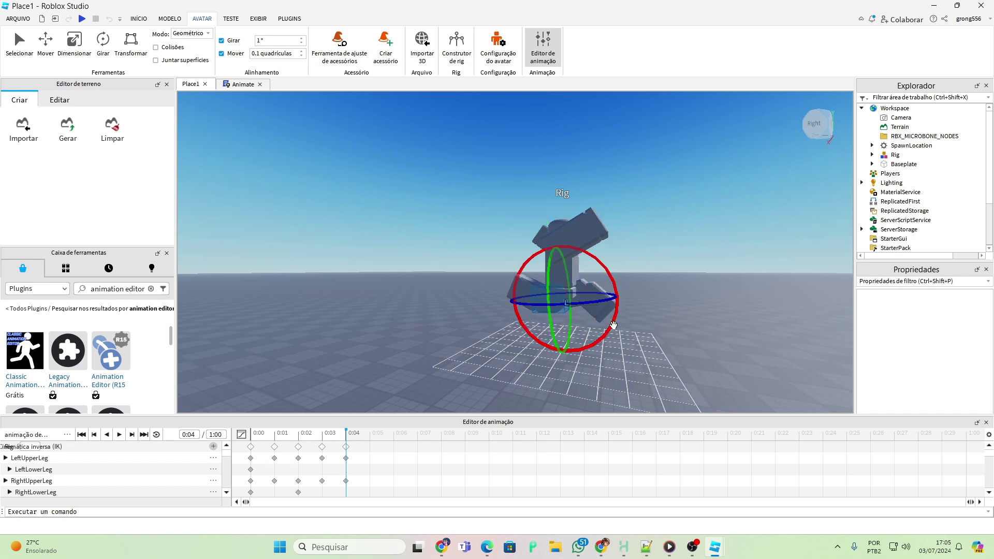
click(650, 288)
right_drag(647, 317, 574, 328)
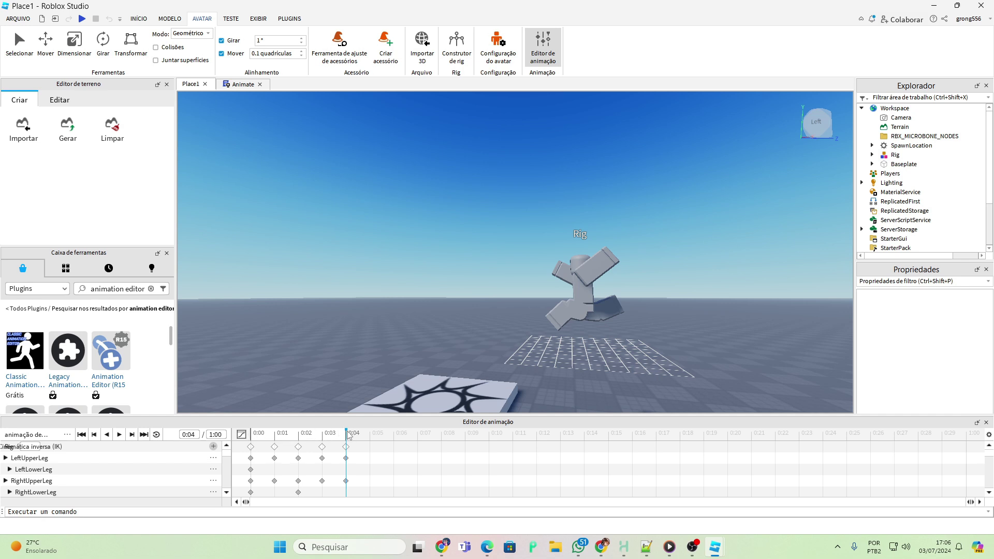
Step: Copy all keyframes at frame 0:03 and paste them at frame 0:05
drag(349, 435, 324, 448)
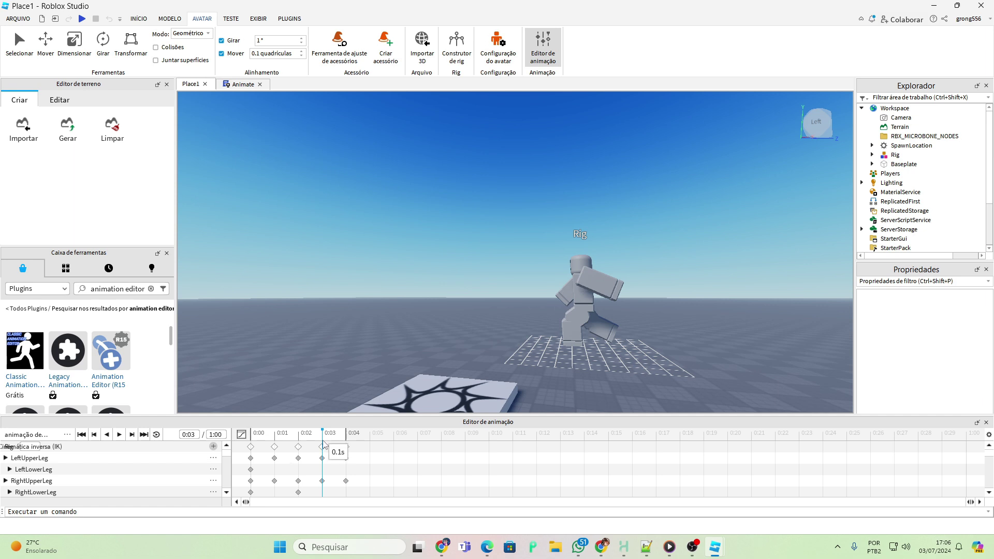
right_click(322, 446)
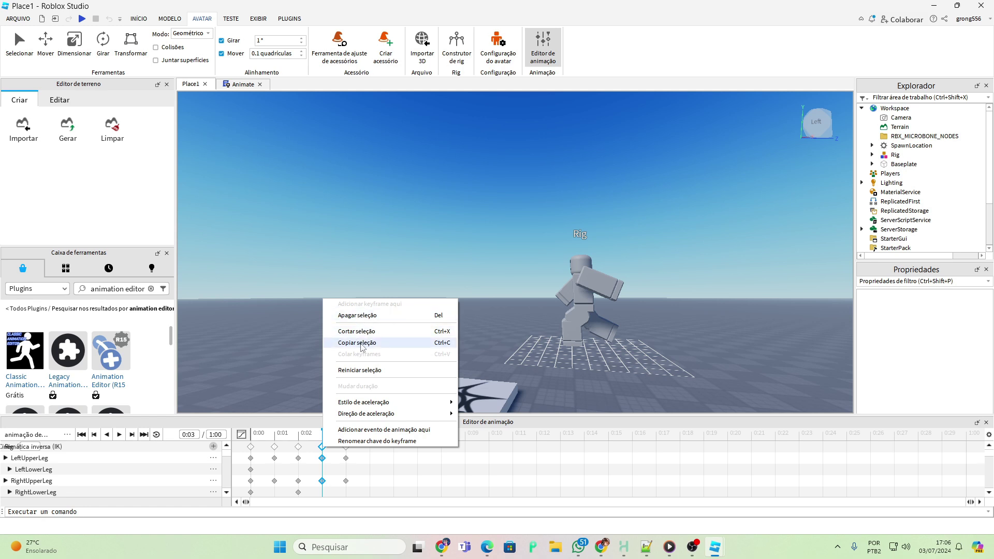
click(363, 343)
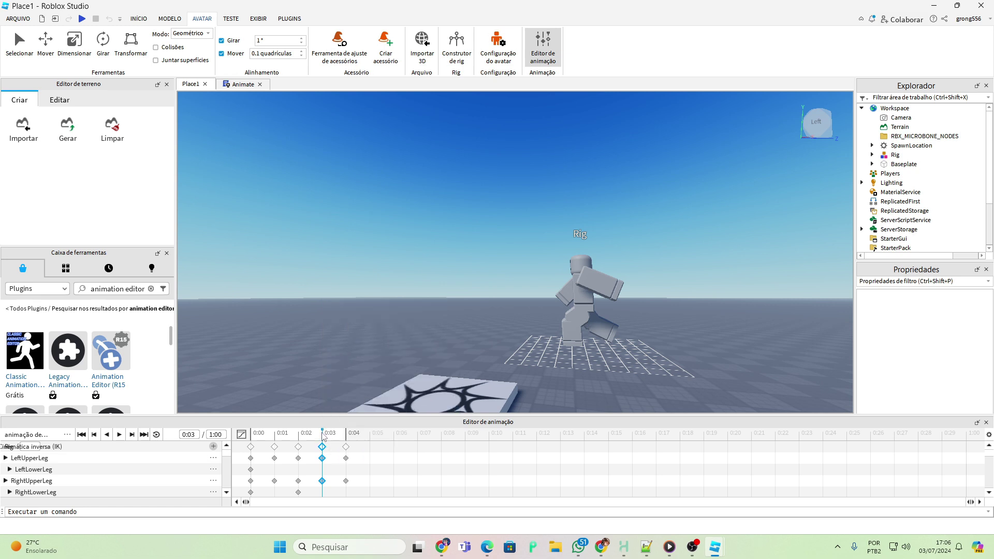
click(371, 434)
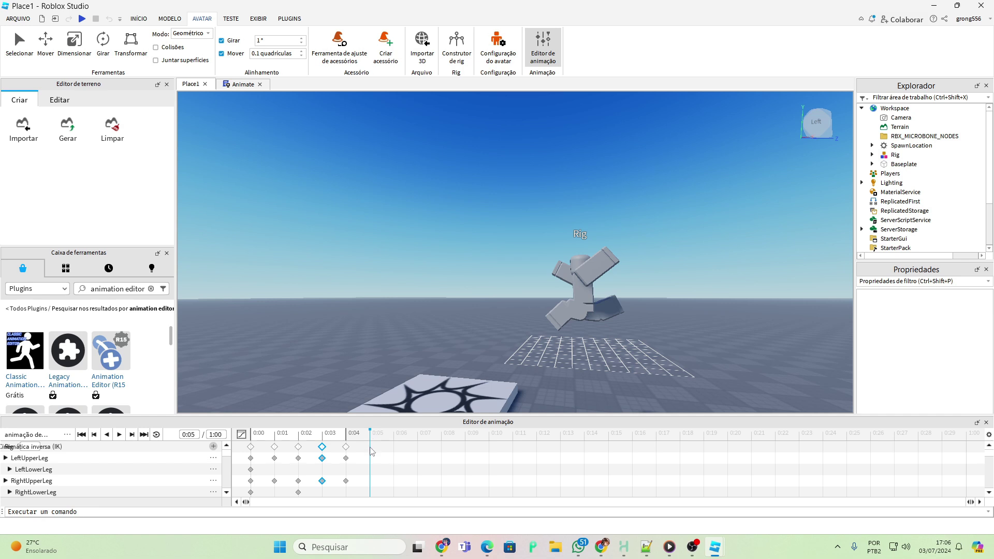
right_click(370, 445)
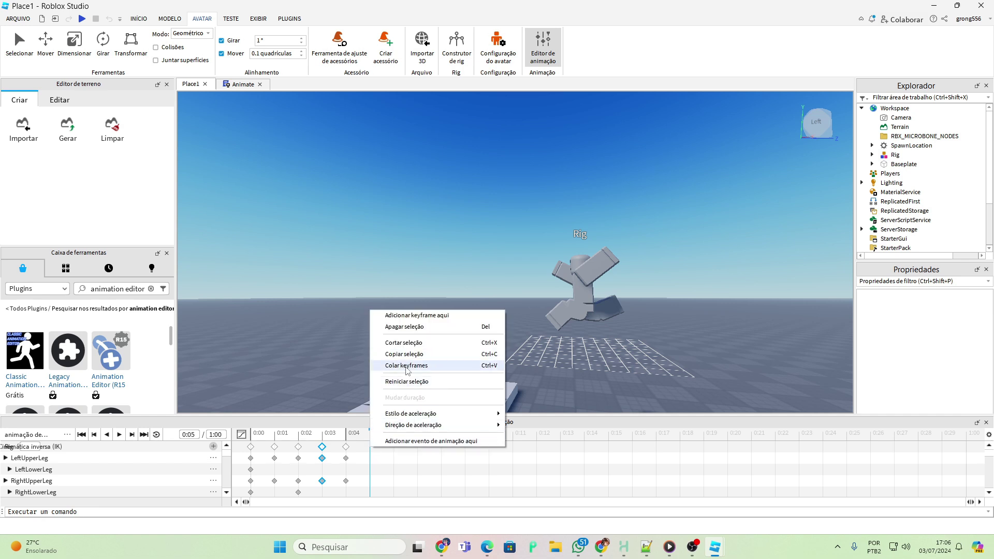
click(405, 366)
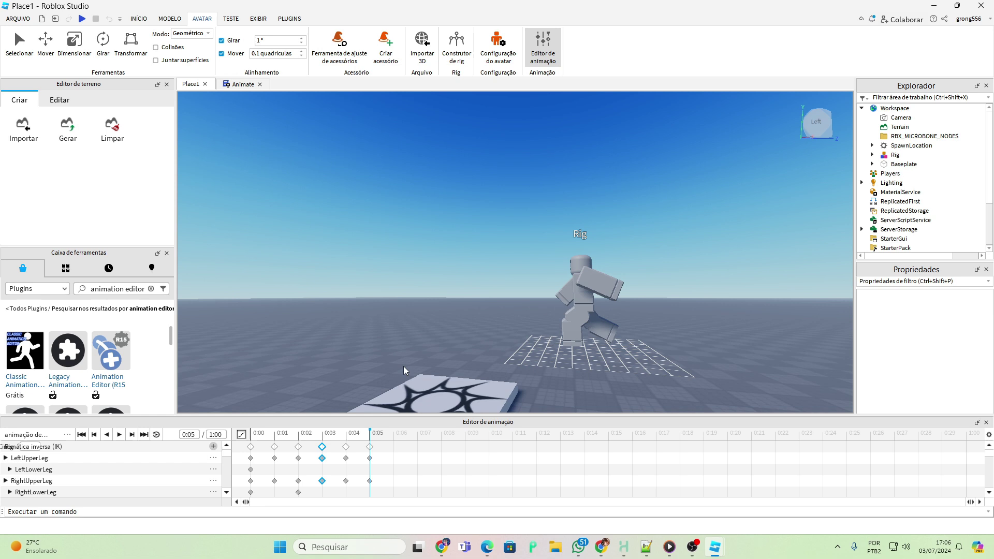
Step: Copy all keyframes at frame 0:02 and paste them at frame 0:06
click(299, 447)
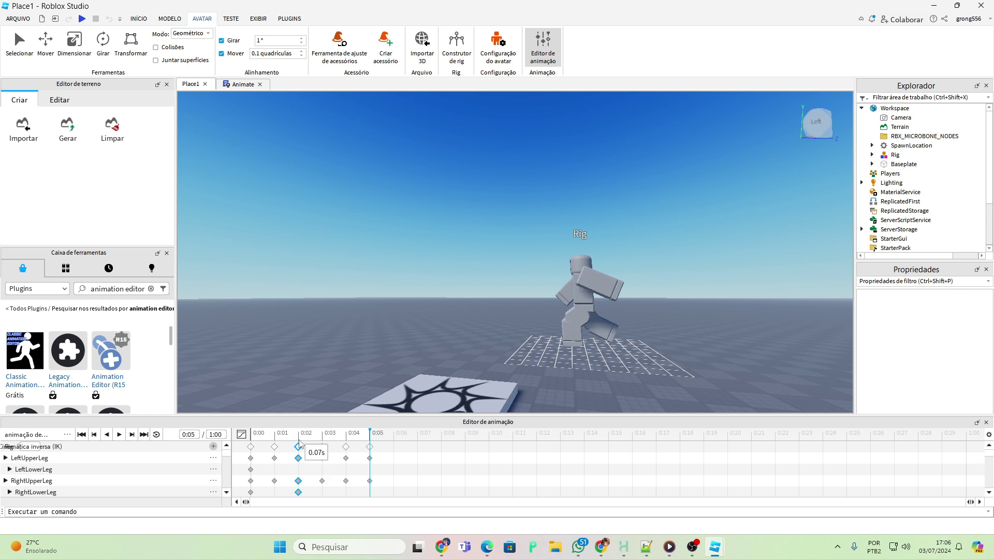
drag(370, 431, 305, 440)
key(alt+period)
key(alt+period)
key(alt+period)
right_click(303, 446)
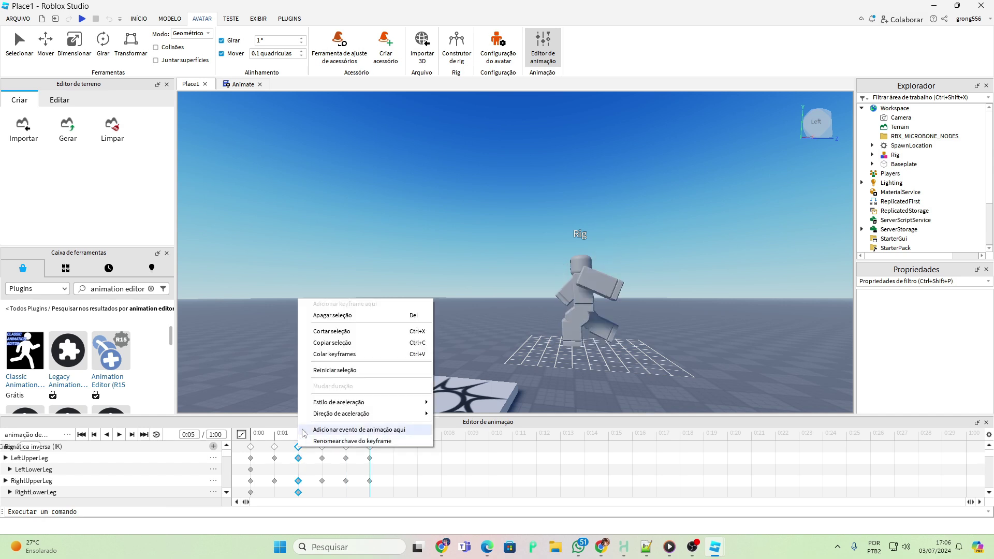
click(329, 342)
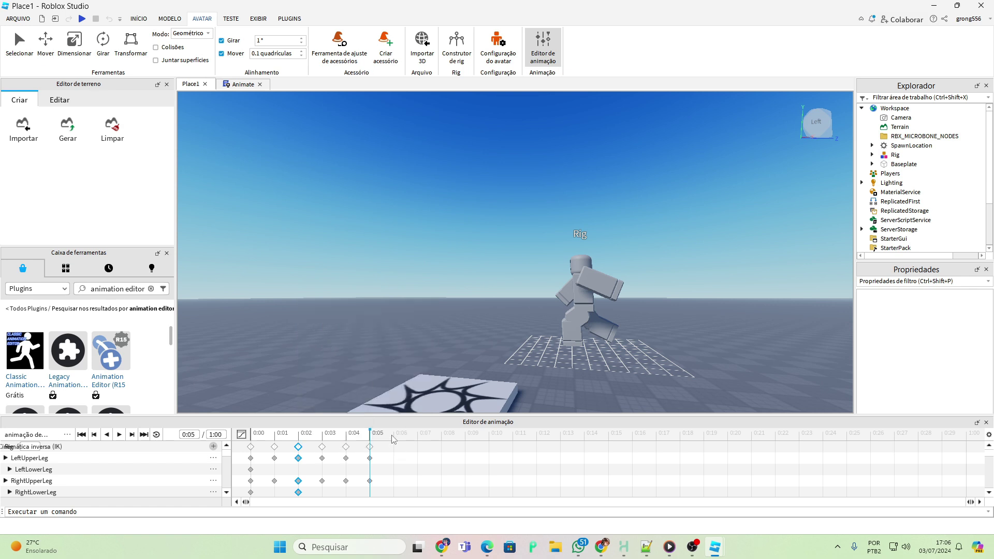
click(395, 451)
right_click(394, 450)
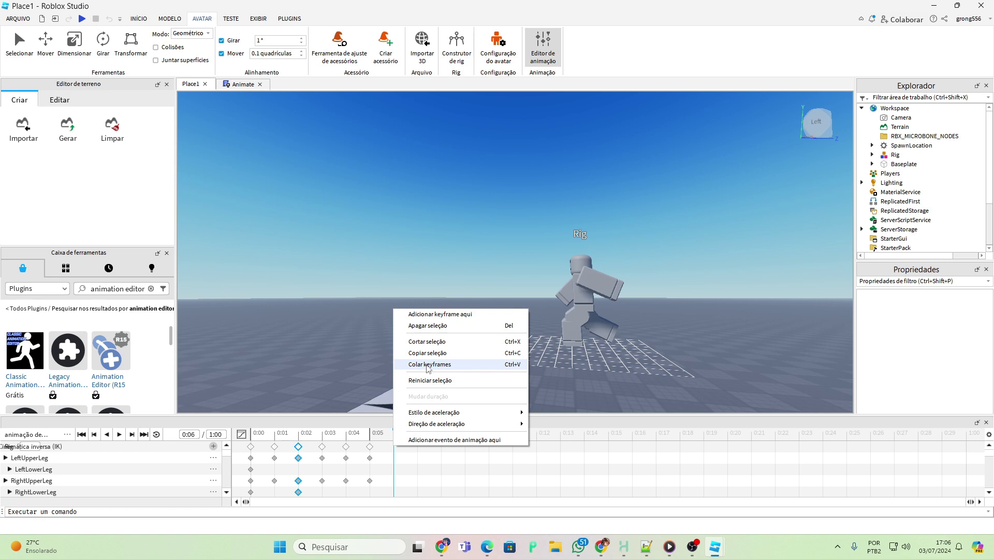
click(427, 365)
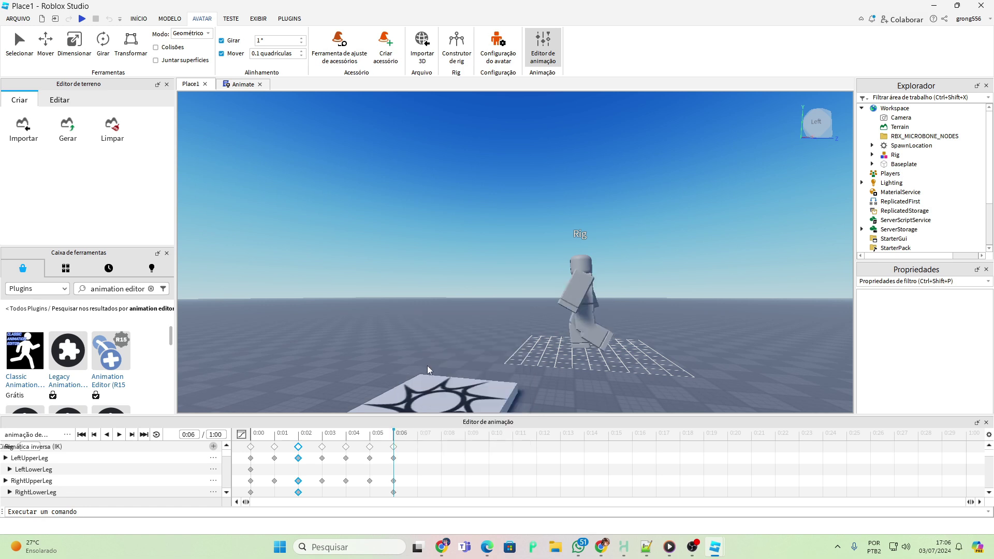
Step: Copy all keyframes at frame 0:01 and paste them at frame 0:07
click(371, 434)
drag(371, 435, 278, 438)
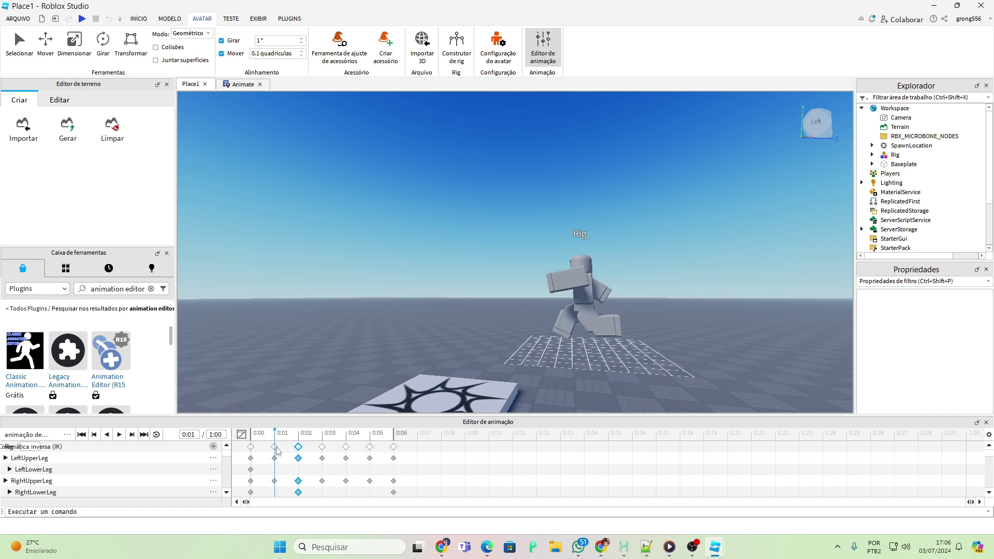
right_click(276, 451)
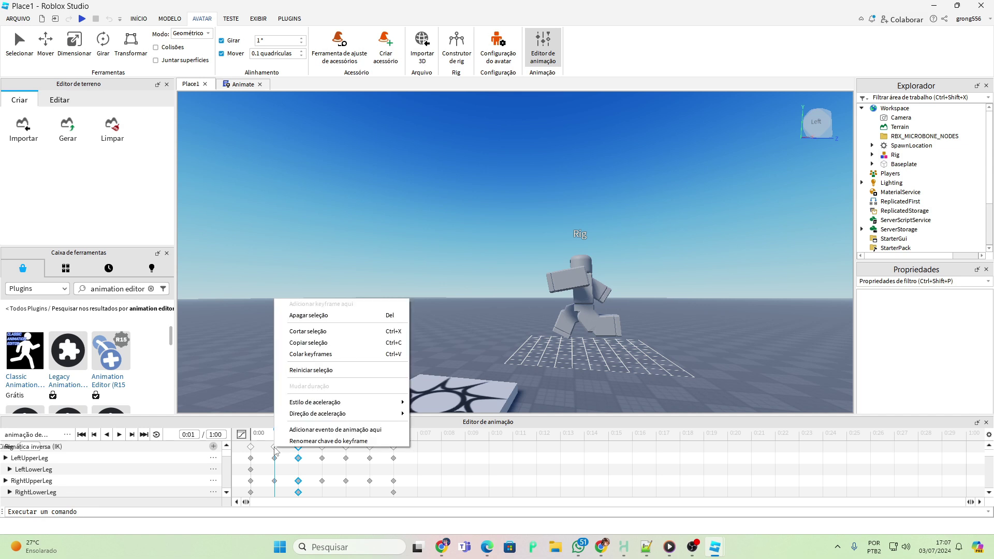
click(275, 448)
click(275, 447)
right_click(275, 448)
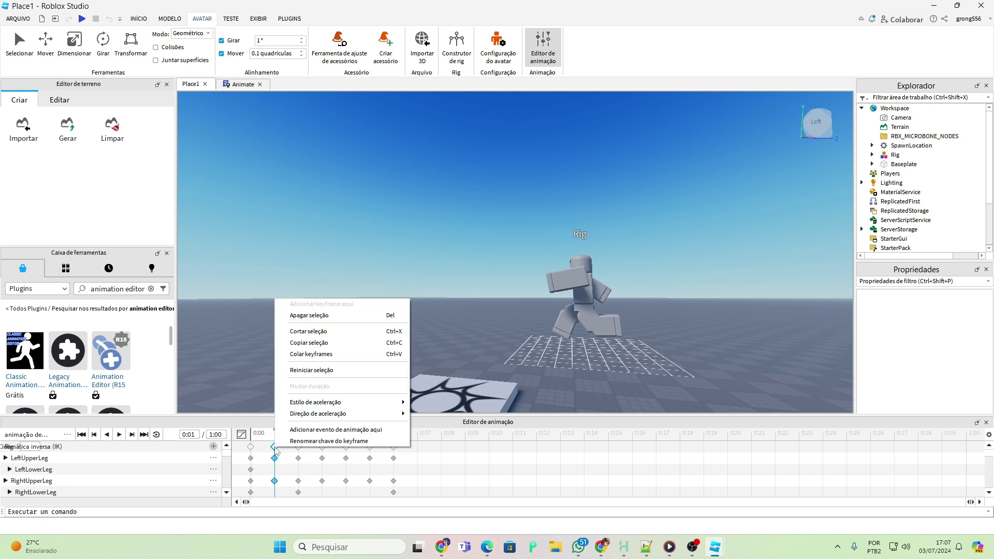
click(309, 342)
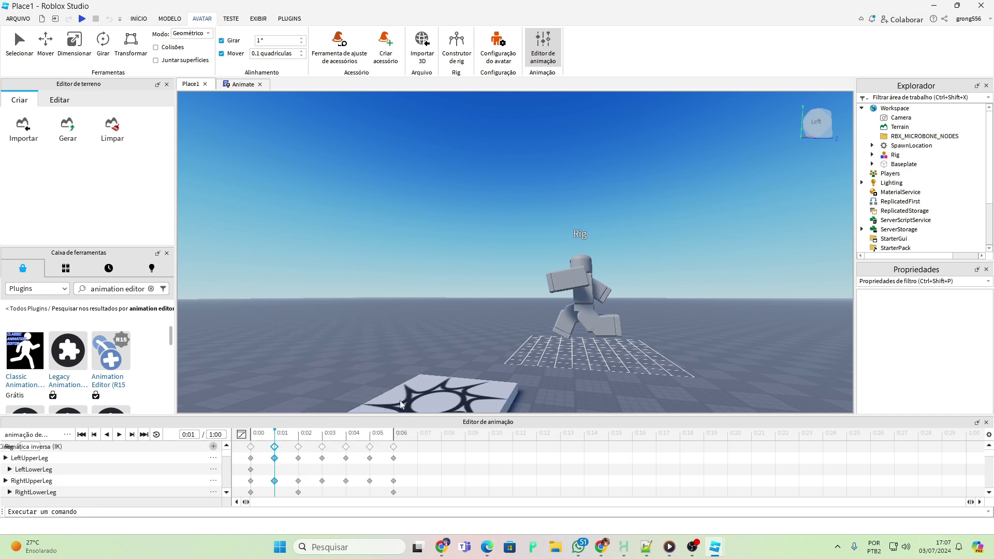
click(417, 448)
right_click(417, 448)
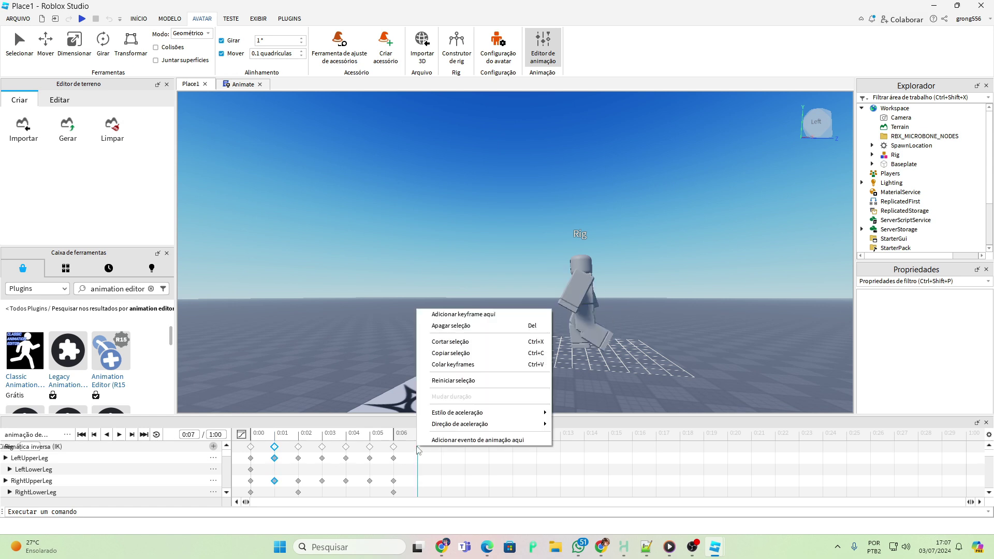
click(445, 365)
Step: Scrub through the running animation between frames 0:07 and 0:02, and turn on looping
mouse_move(418, 433)
mouse_down()
mouse_move(259, 440)
mouse_move(420, 442)
mouse_up()
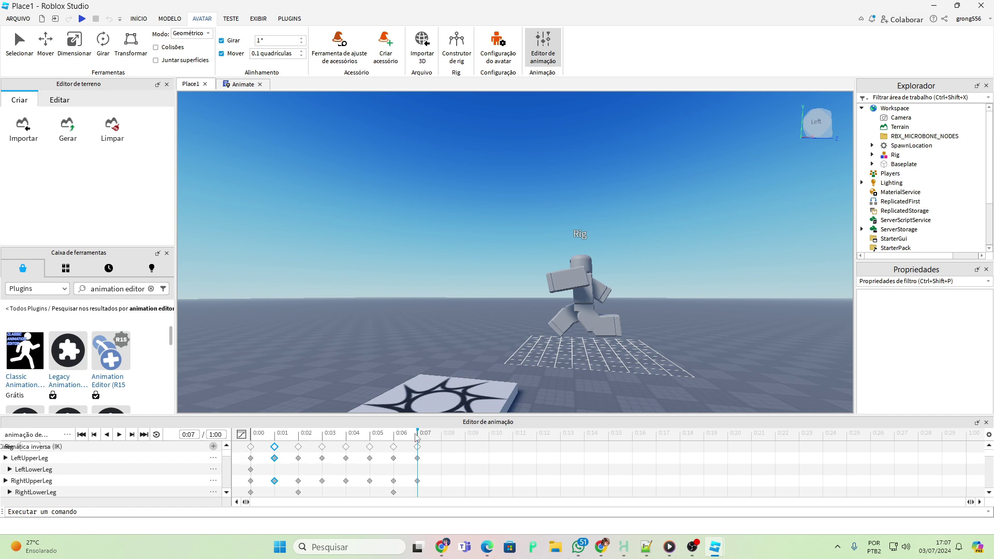
mouse_move(417, 431)
mouse_down()
mouse_move(263, 444)
mouse_move(433, 437)
mouse_up()
drag(418, 430, 298, 433)
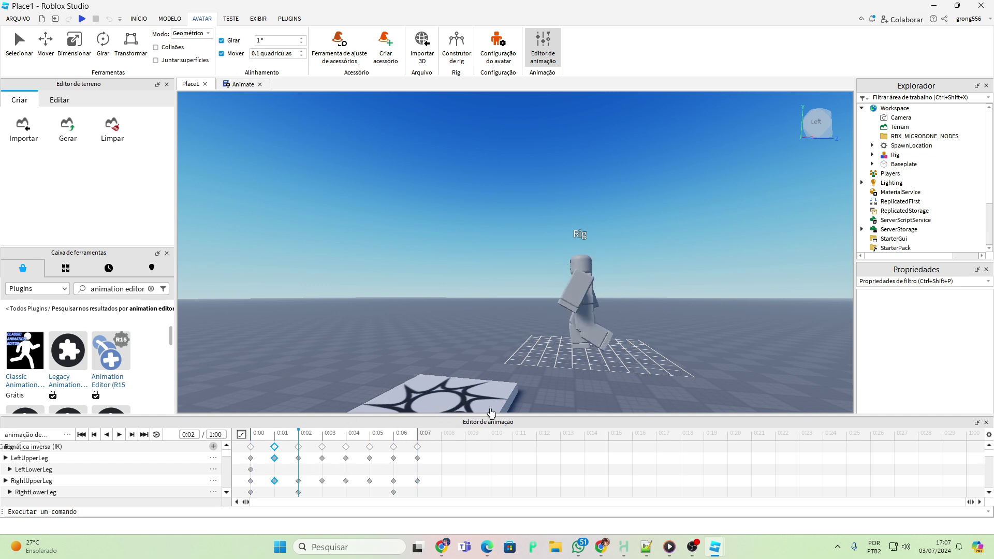
click(157, 436)
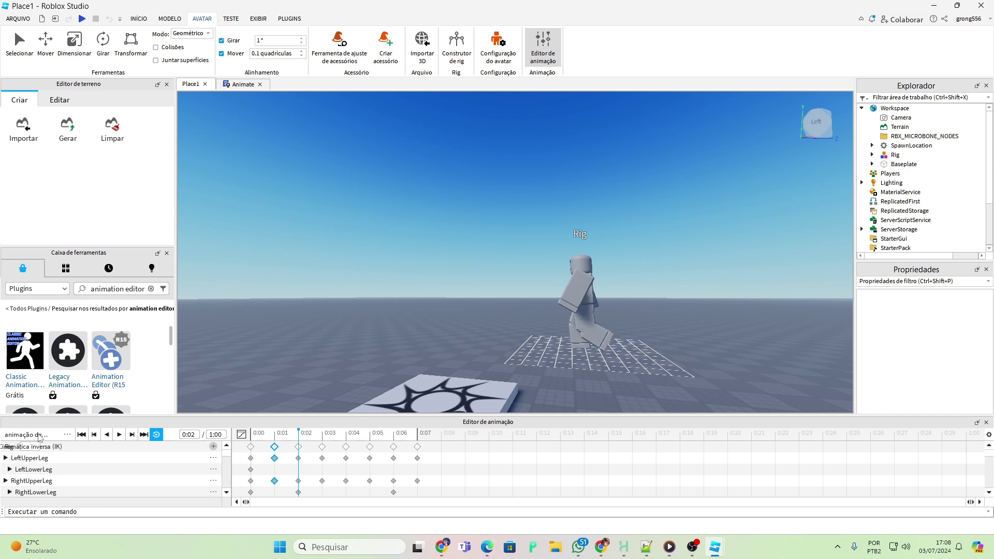
Step: Publish the animation to Roblox with the title "animação de correr Ghrong" and copy its asset ID
click(68, 435)
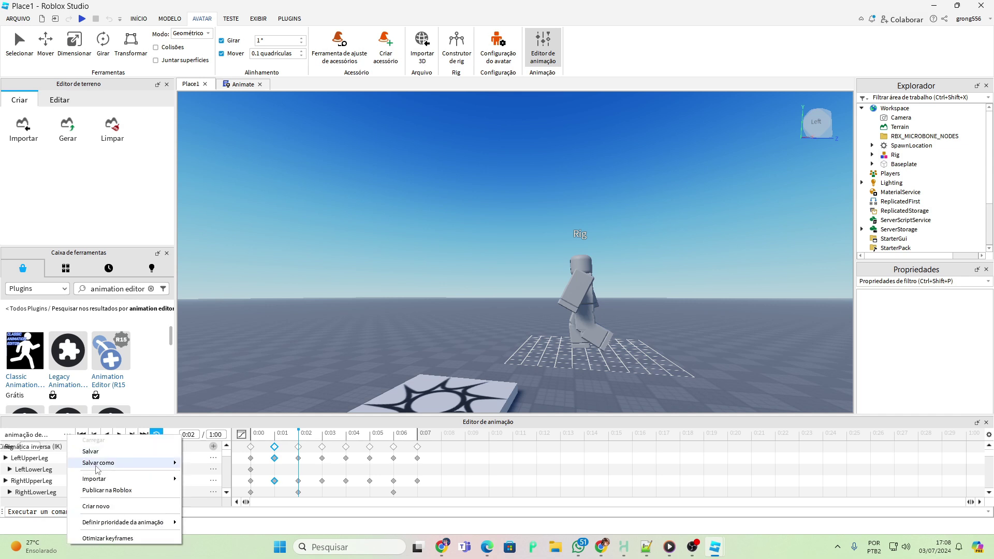
mouse_move(124, 482)
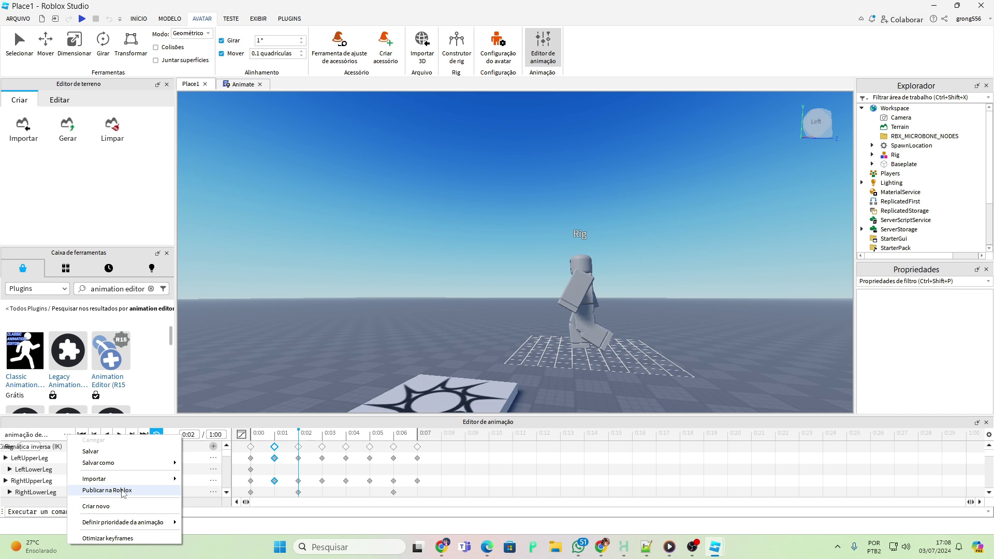
click(123, 490)
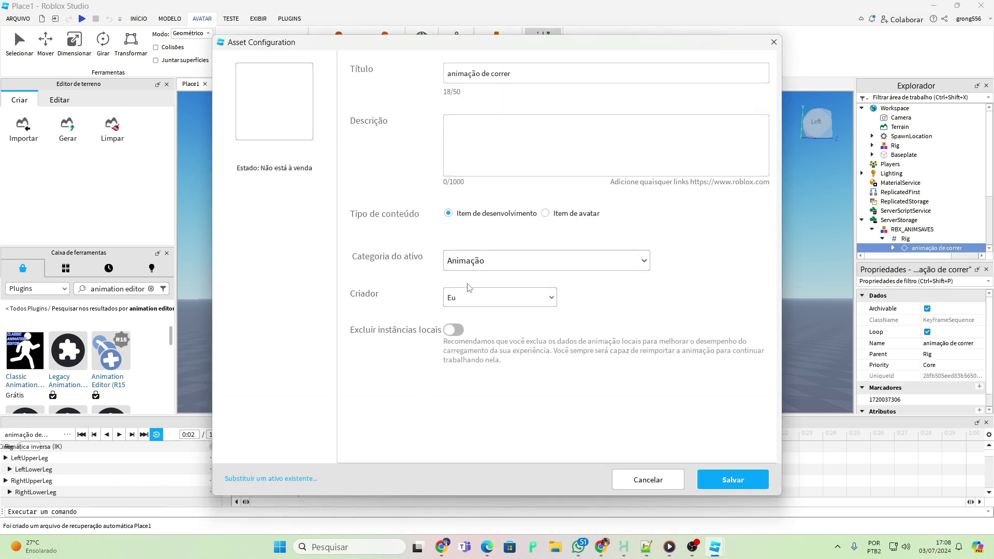
click(500, 80)
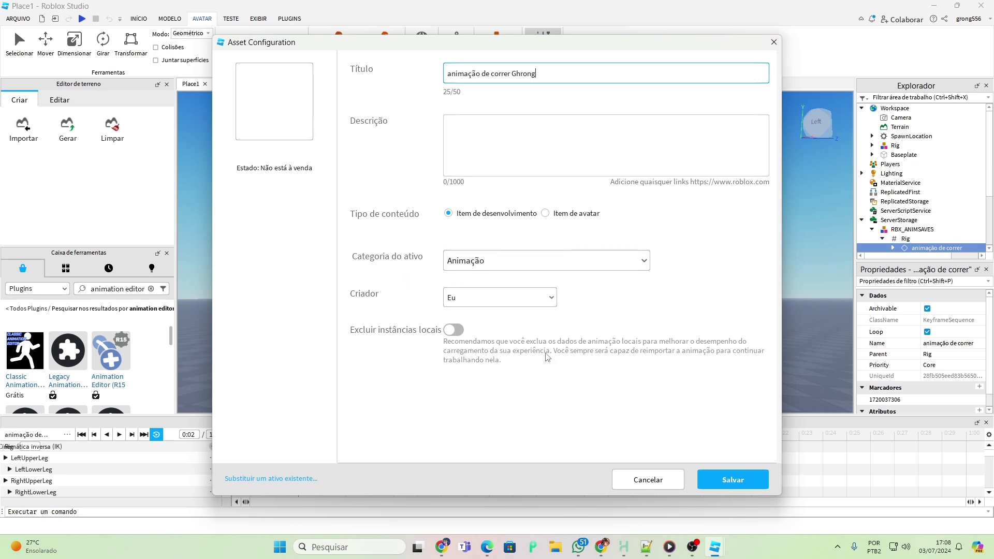
click(731, 486)
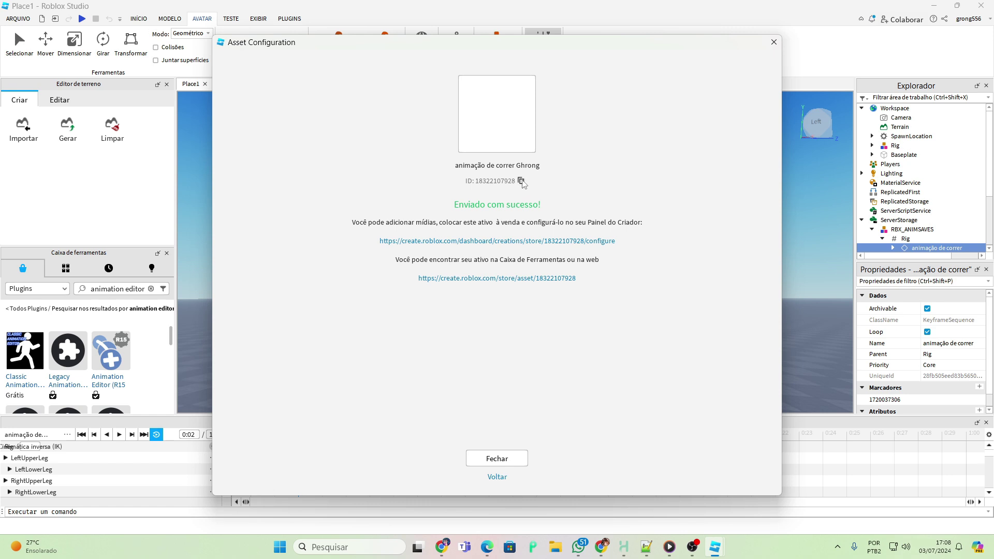
click(522, 182)
click(497, 458)
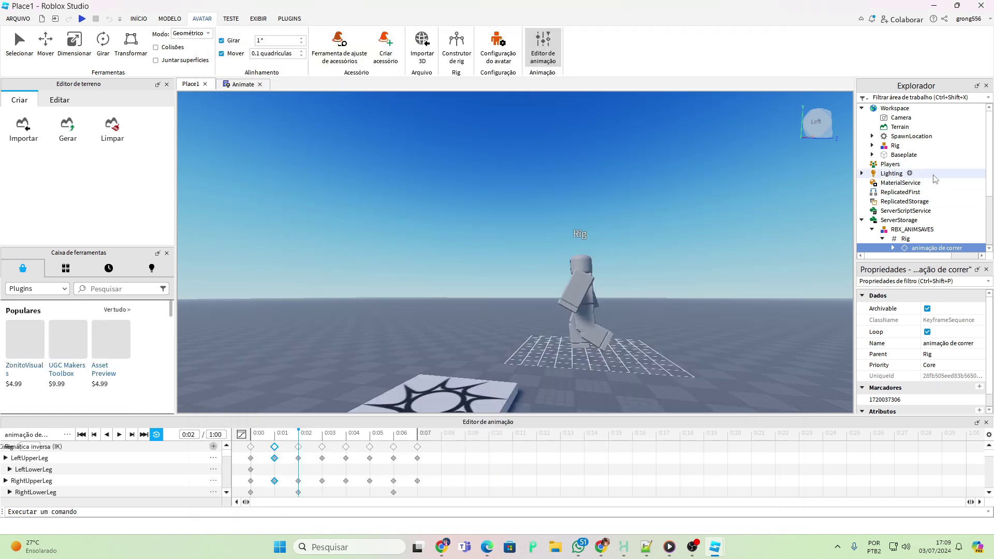
Step: Close and reopen the Animate script in StarterCharacterScripts, and go to its animNames table
scroll(901, 192, down, 2)
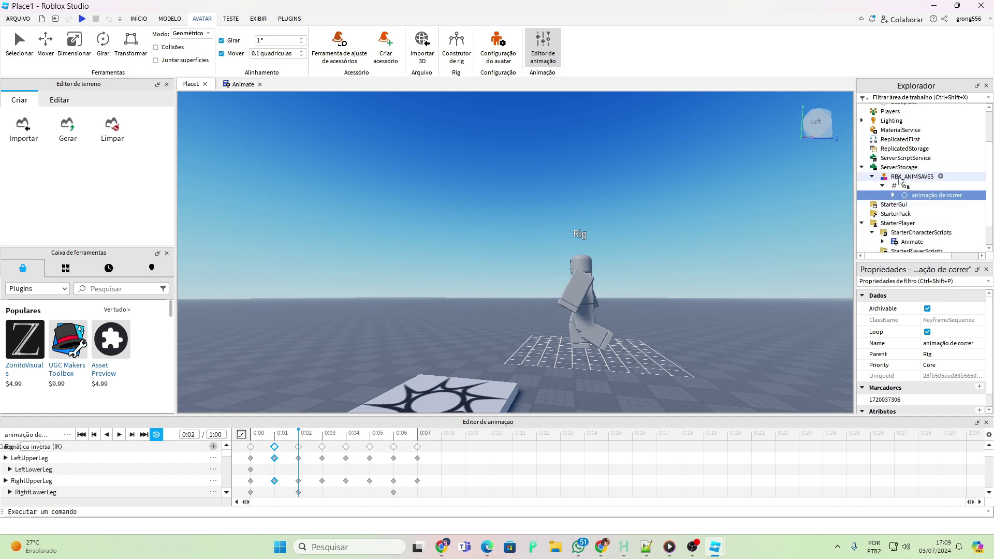
scroll(885, 189, up, 1)
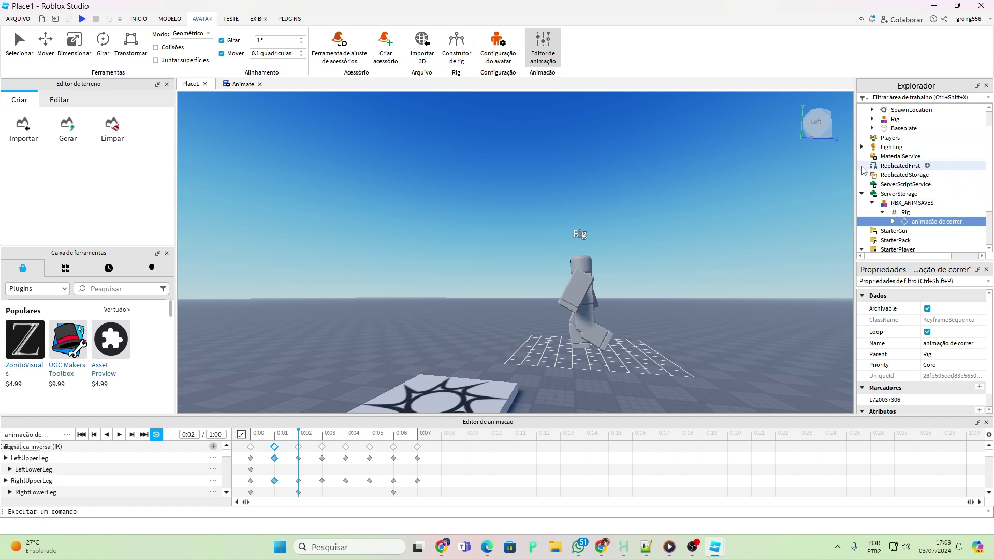
scroll(880, 155, down, 2)
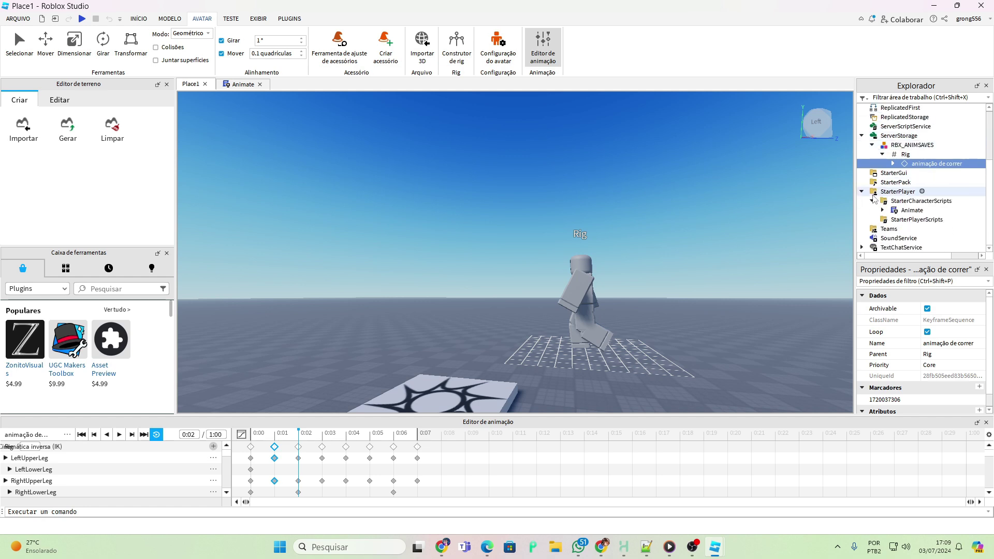
click(859, 210)
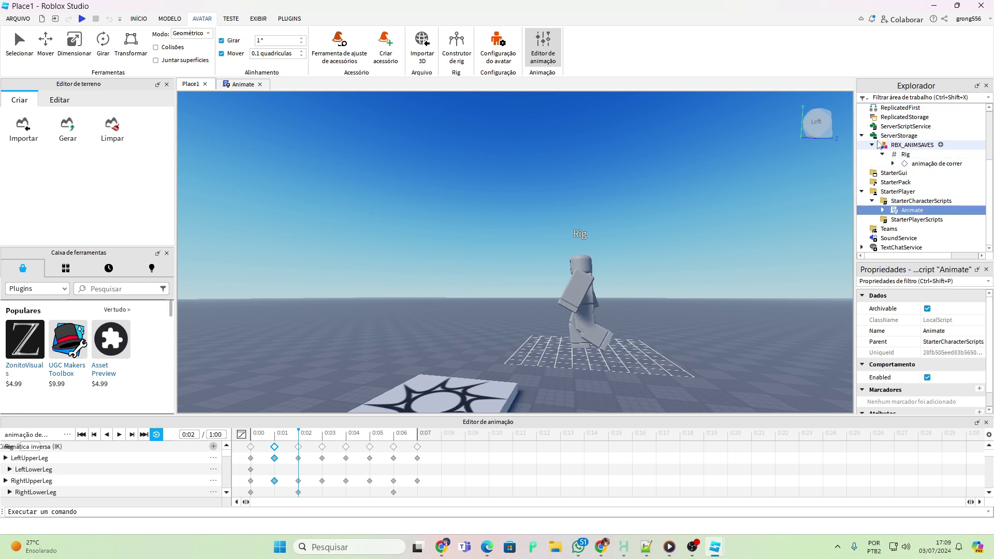
scroll(878, 143, up, 1)
scroll(879, 142, down, 1)
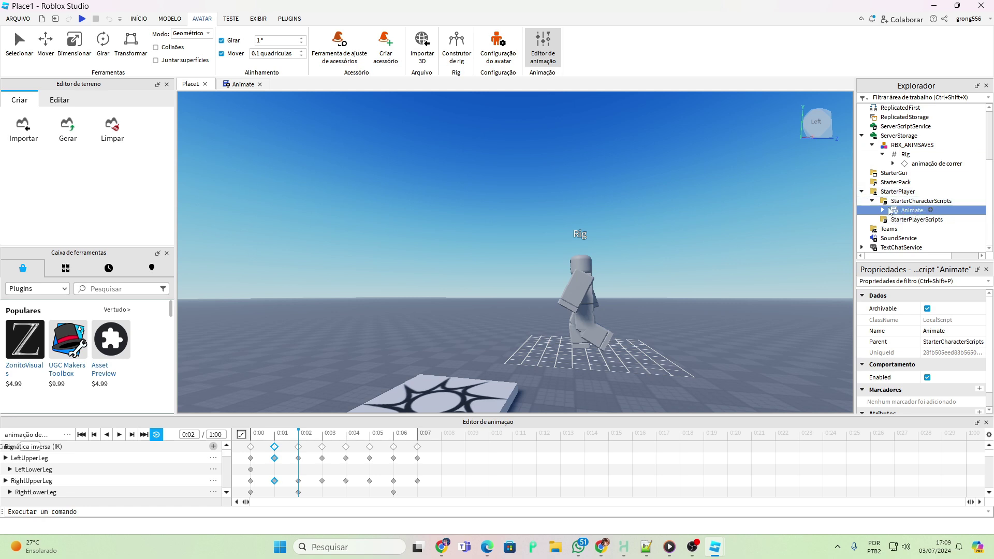
click(260, 84)
double_click(910, 210)
scroll(344, 228, down, 9)
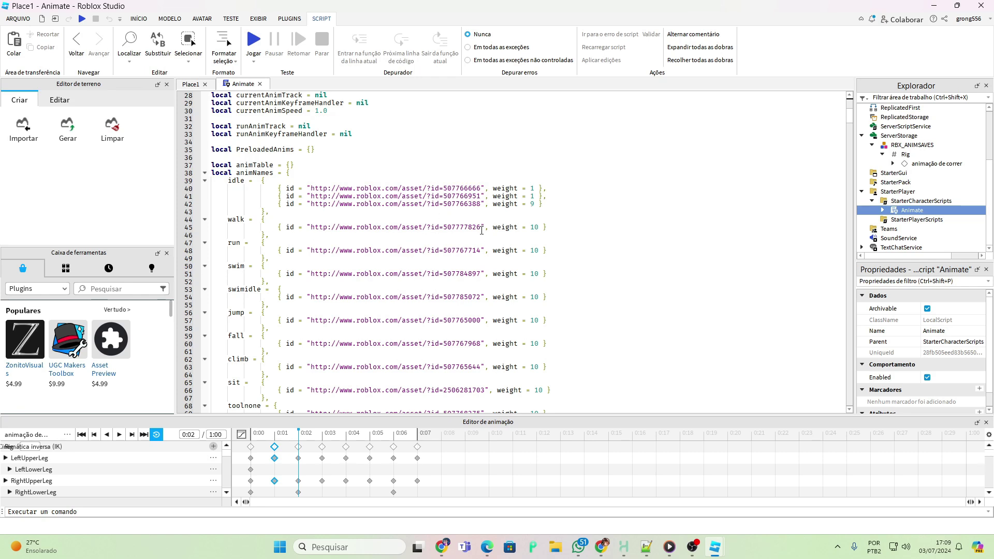
drag(481, 226, 449, 228)
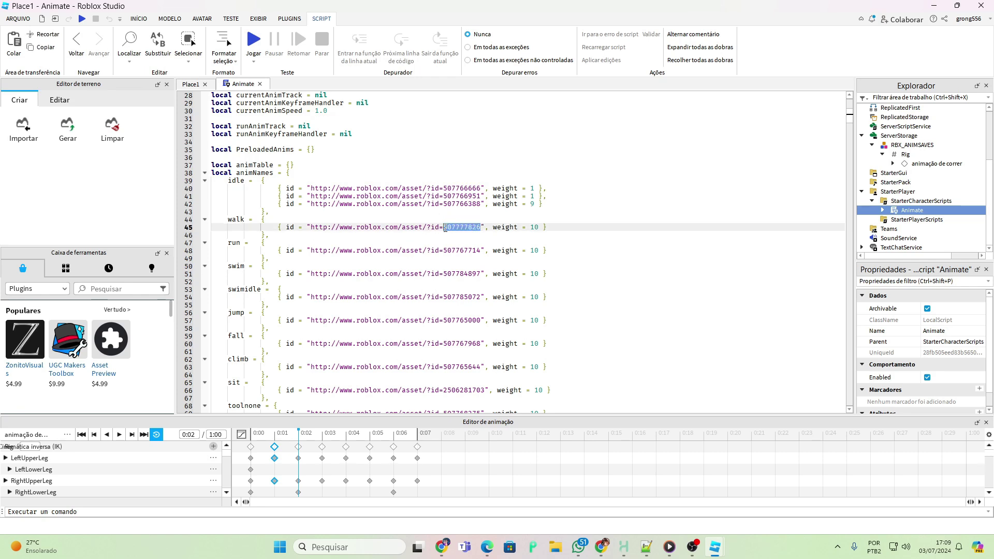
key(ctrl+v)
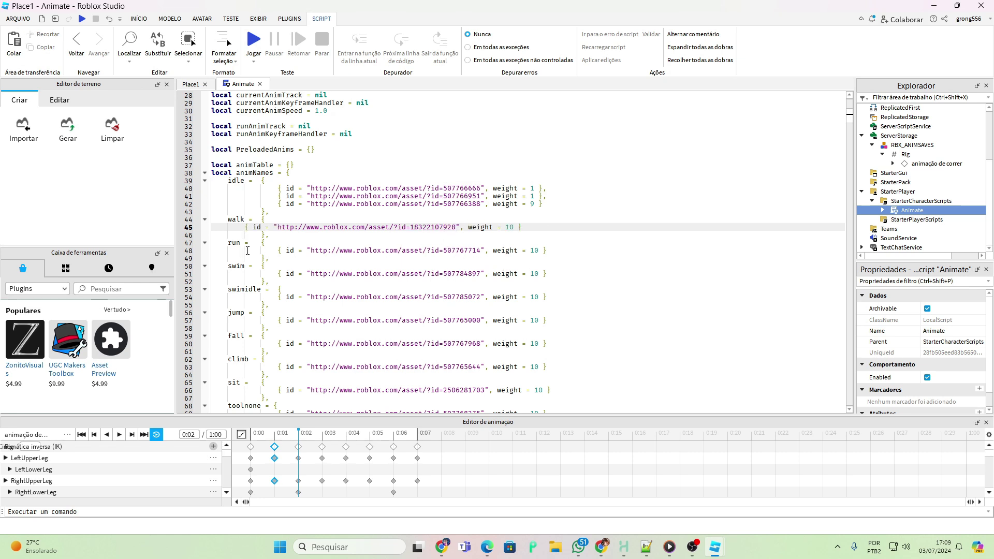
drag(480, 250, 447, 253)
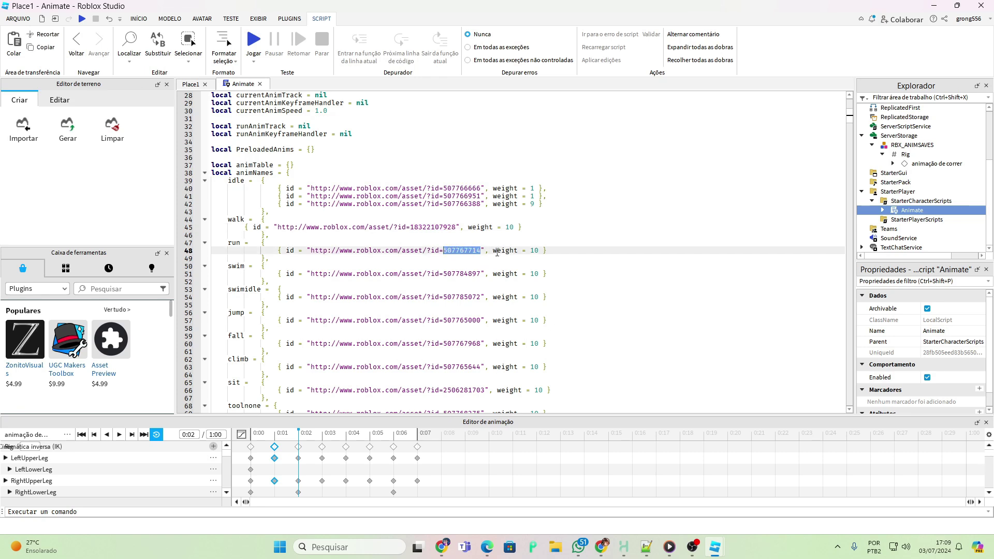
key(ctrl+v)
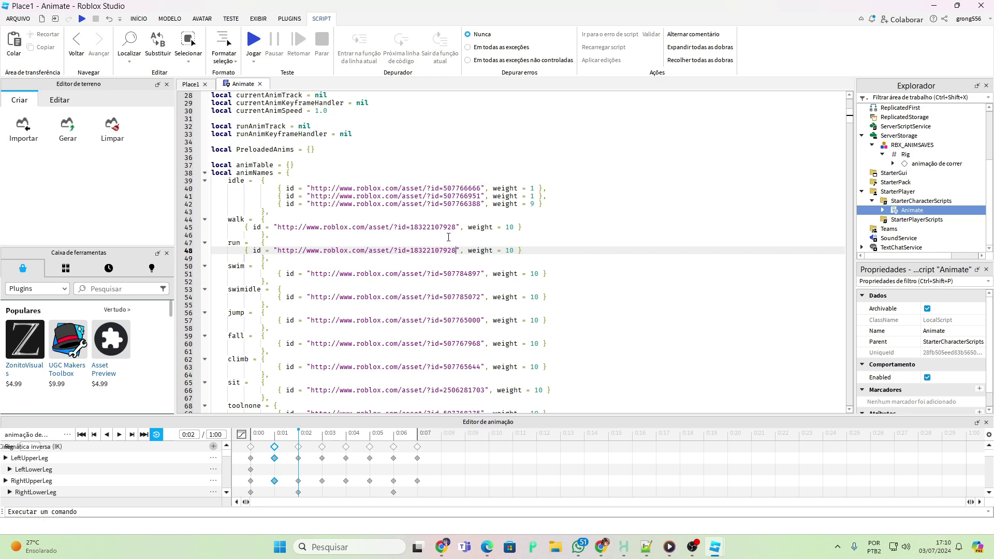
click(892, 202)
click(890, 210)
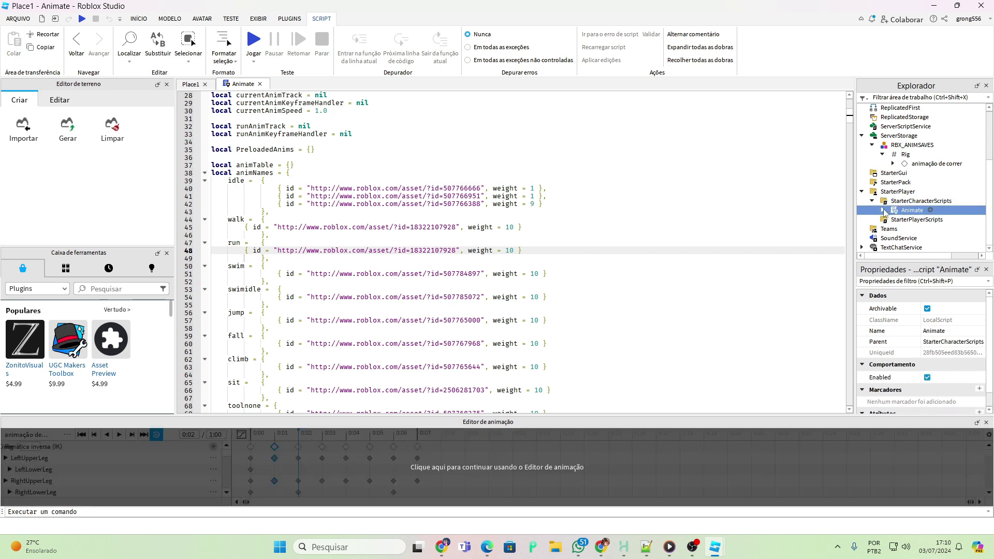
click(883, 211)
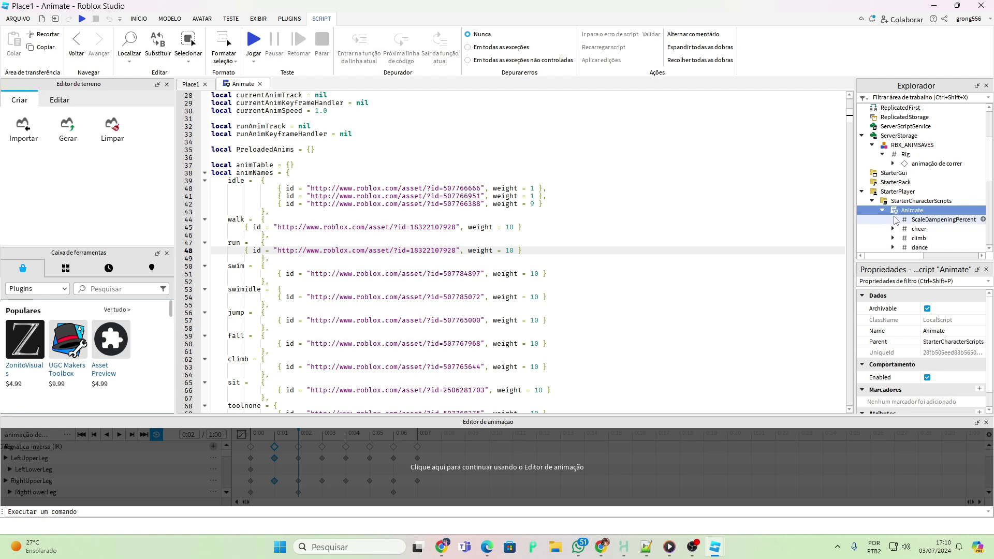
scroll(890, 216, down, 3)
scroll(894, 219, down, 2)
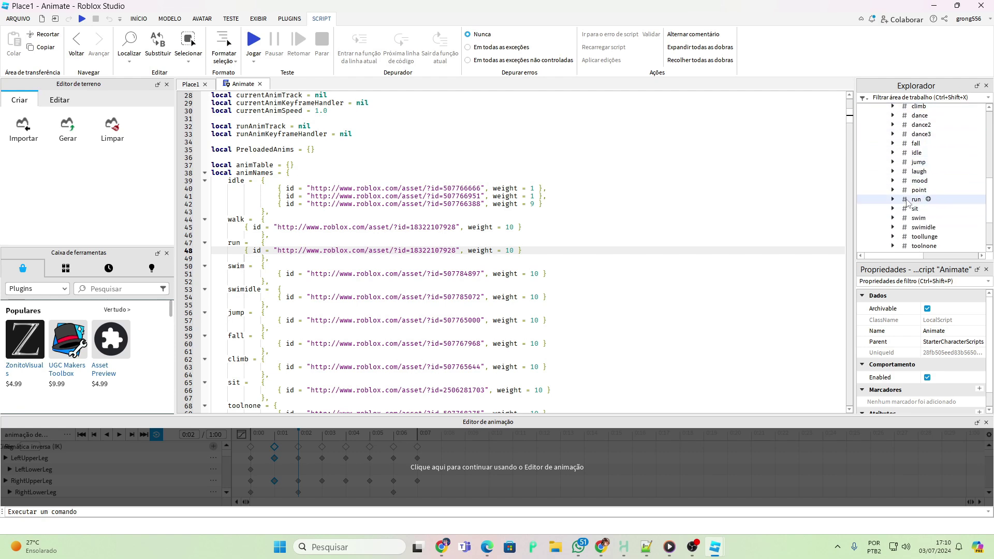
click(892, 199)
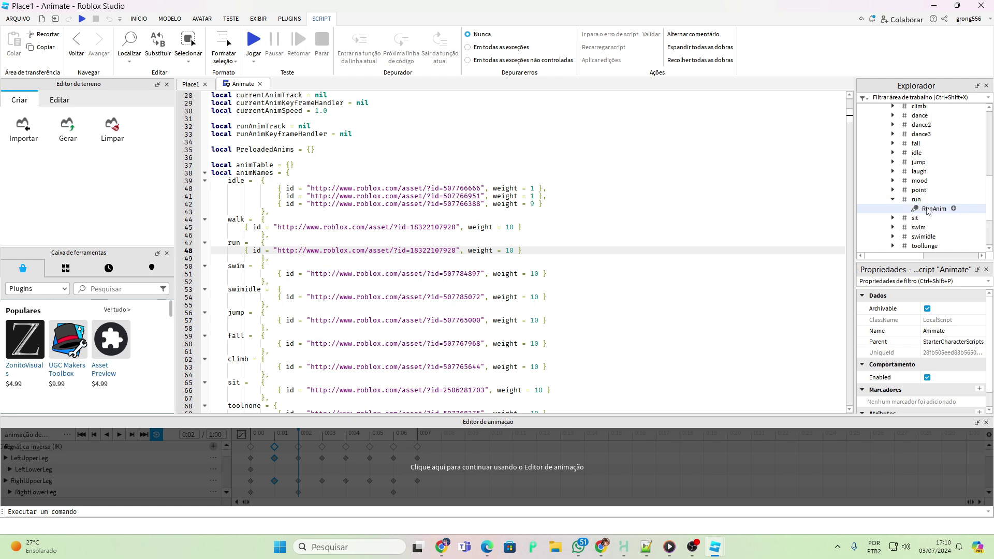
click(930, 210)
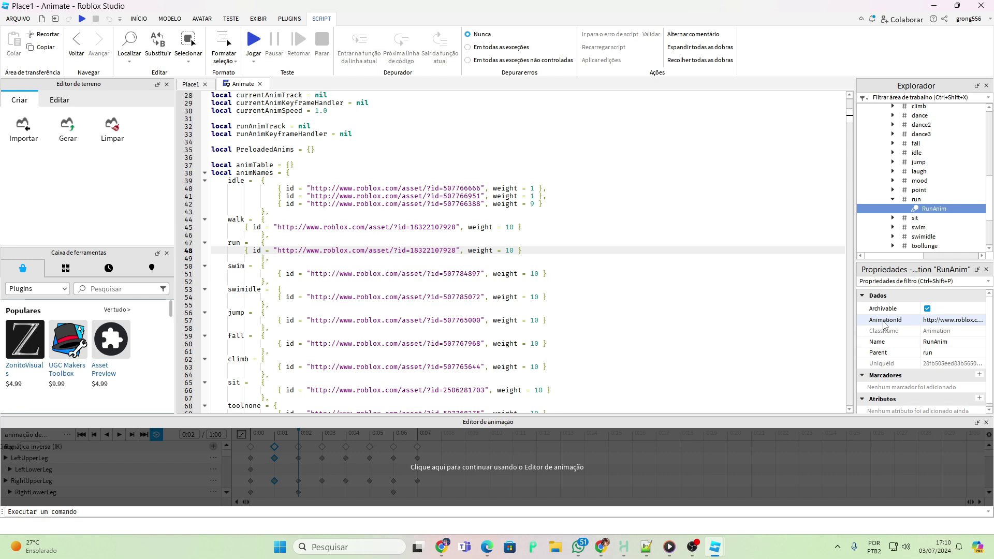
click(941, 320)
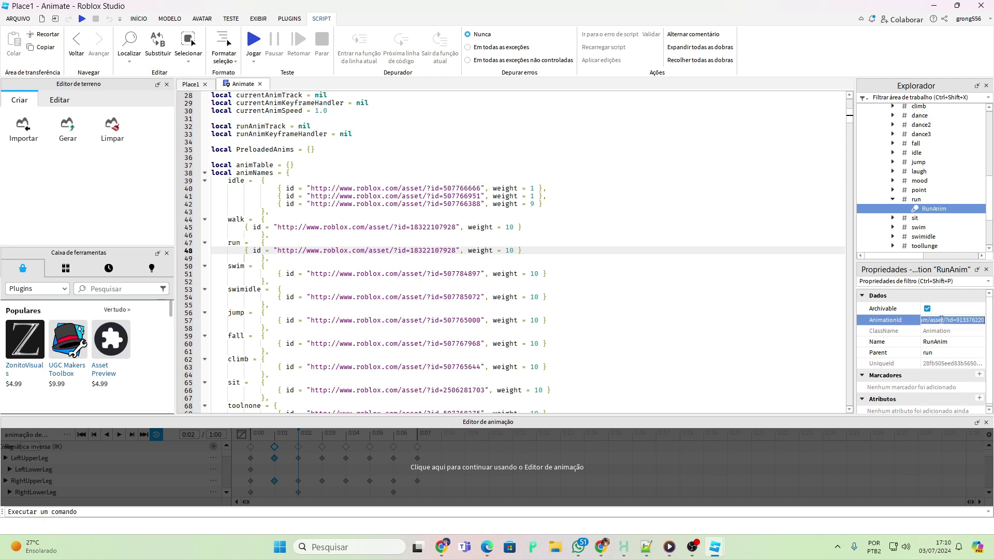
key(ctrl+v)
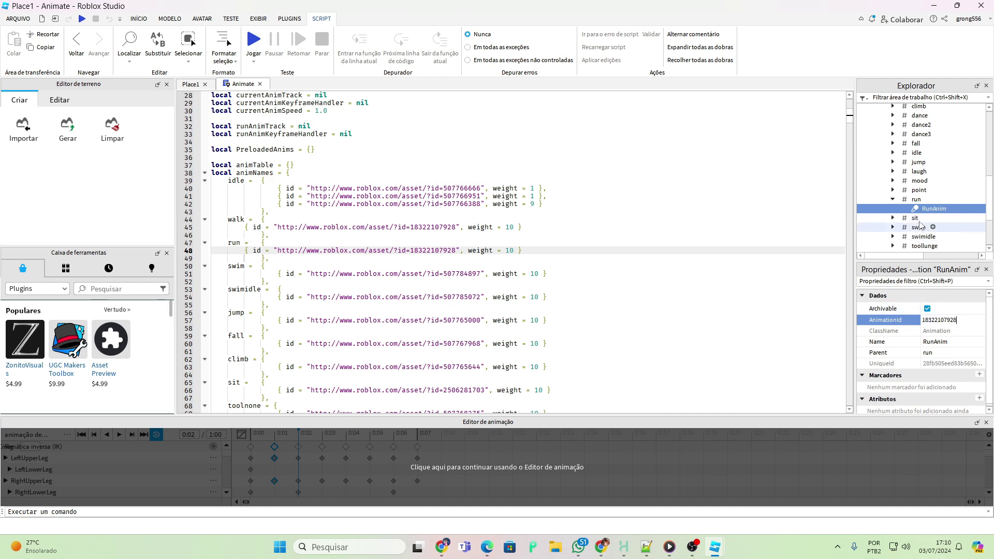
scroll(919, 224, down, 2)
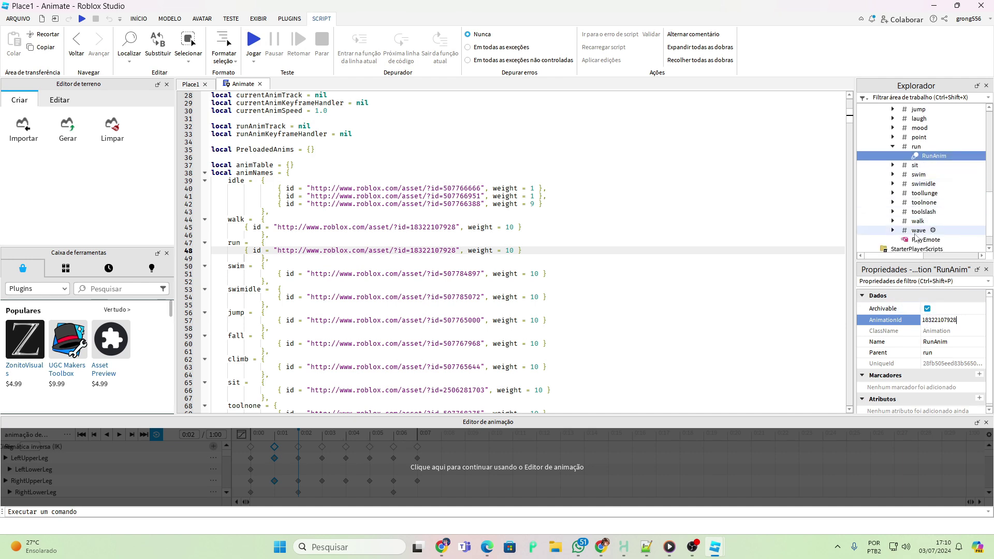
click(913, 223)
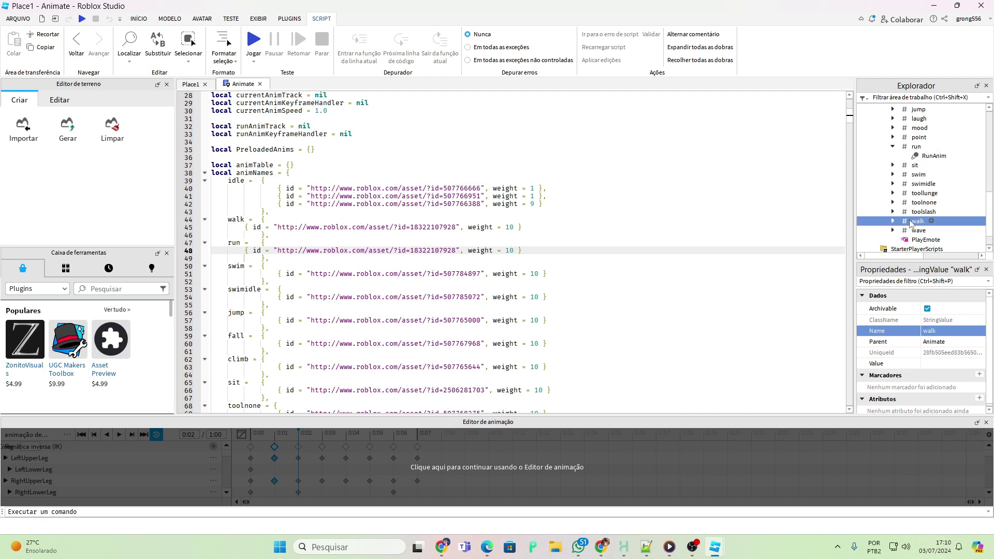
click(892, 221)
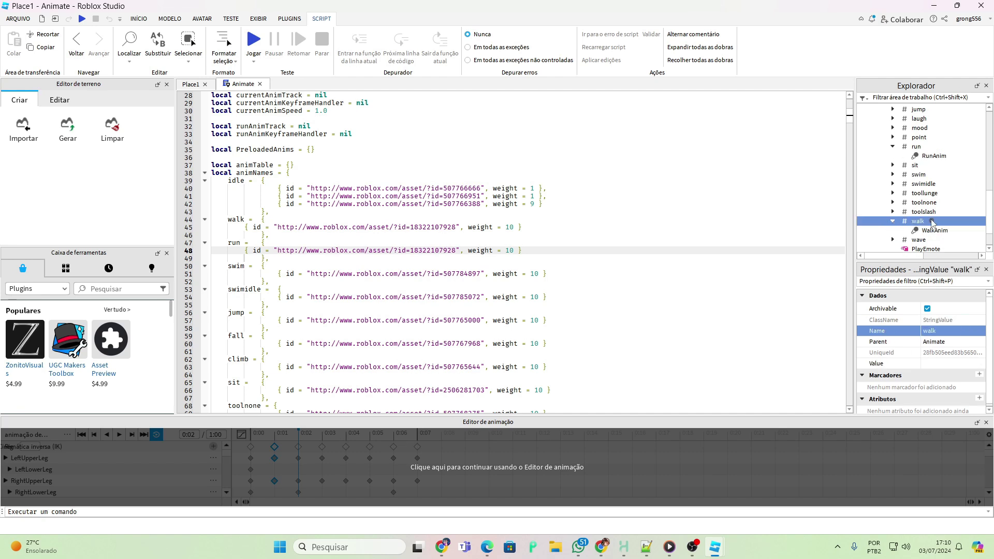
click(916, 231)
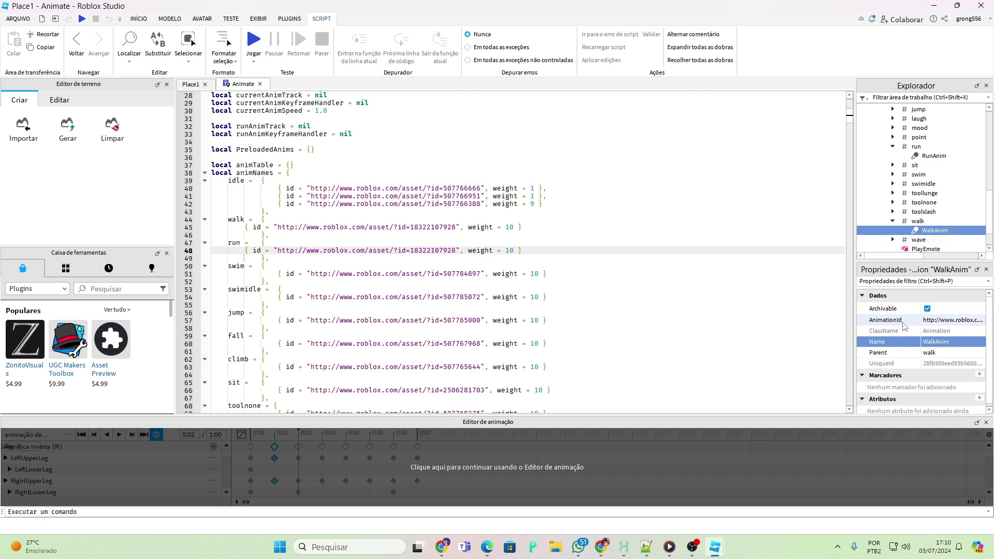
click(946, 321)
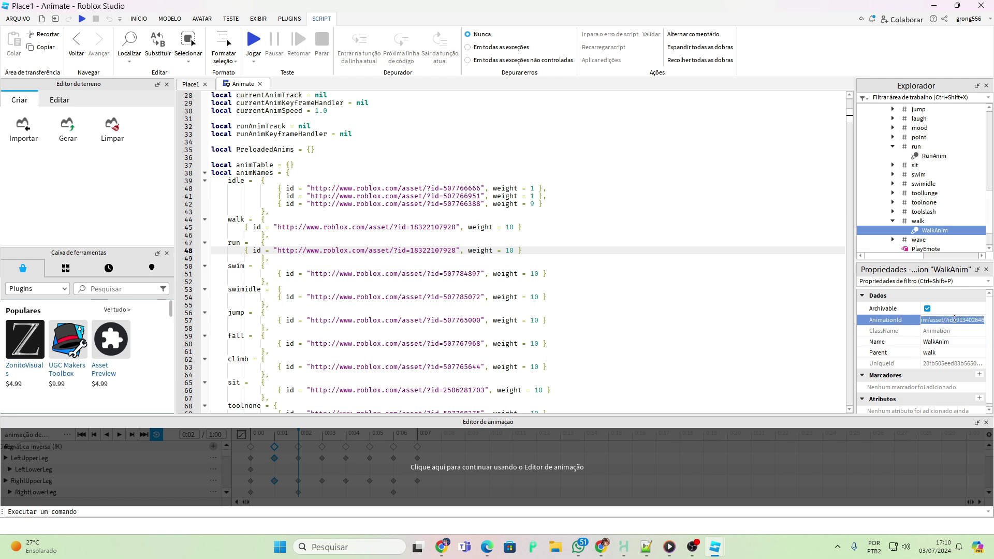
key(ctrl+v)
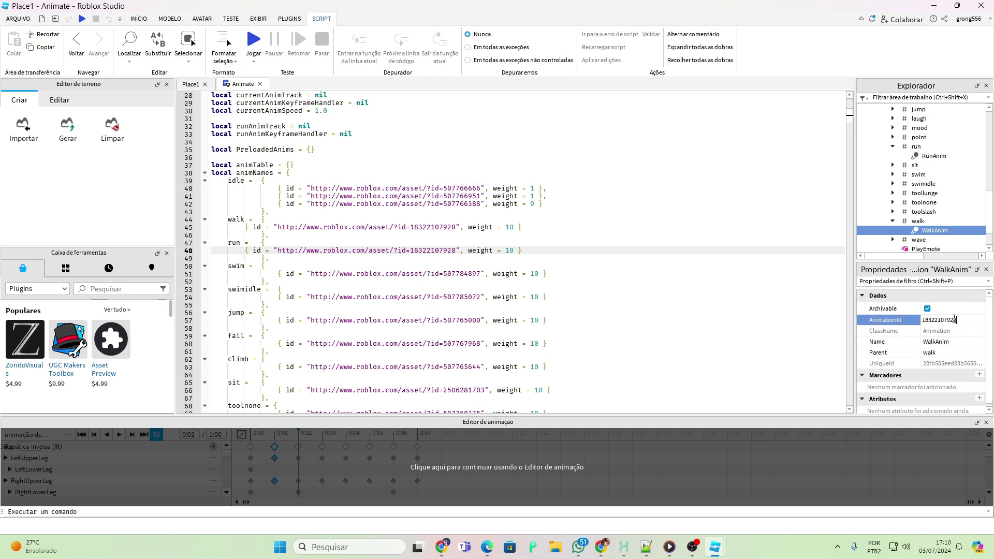
click(862, 251)
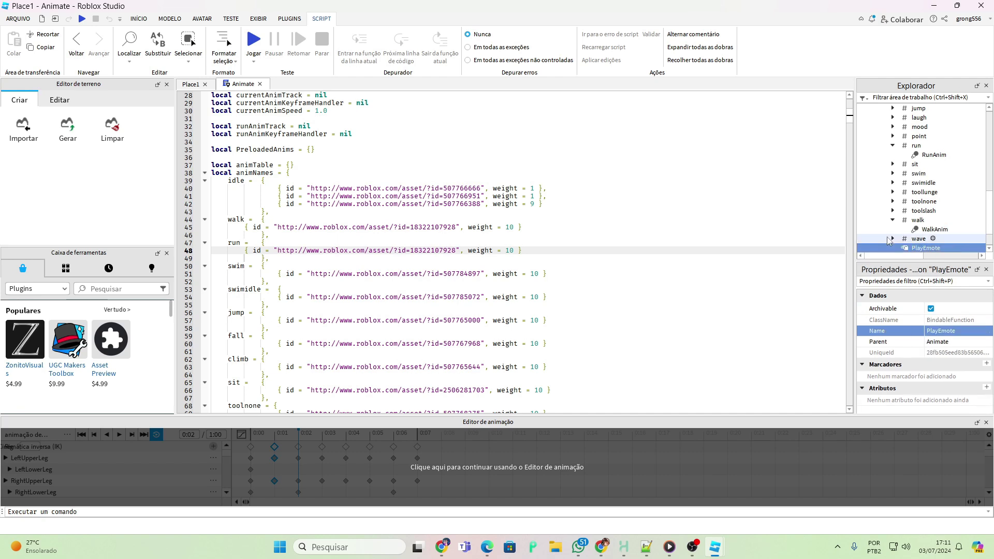
click(909, 239)
click(934, 230)
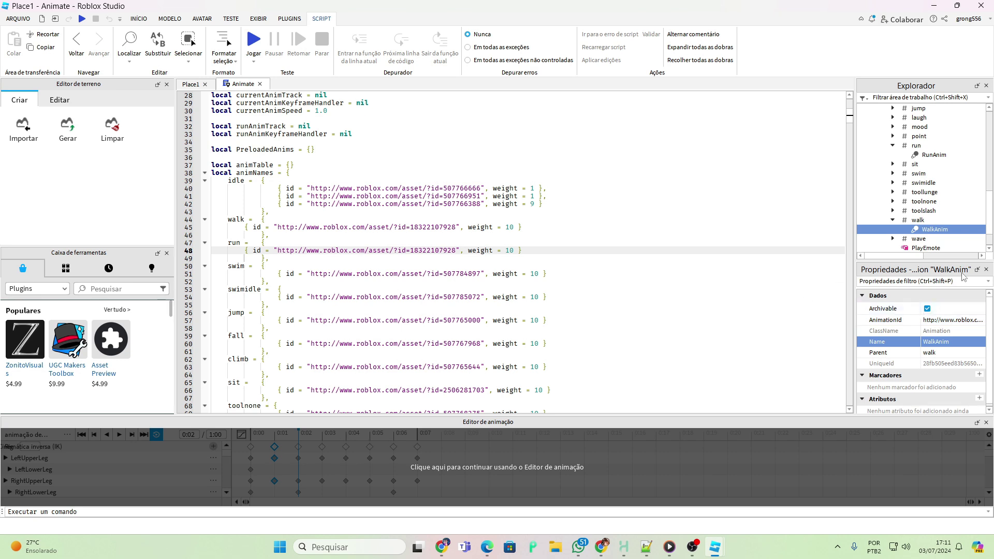
click(941, 320)
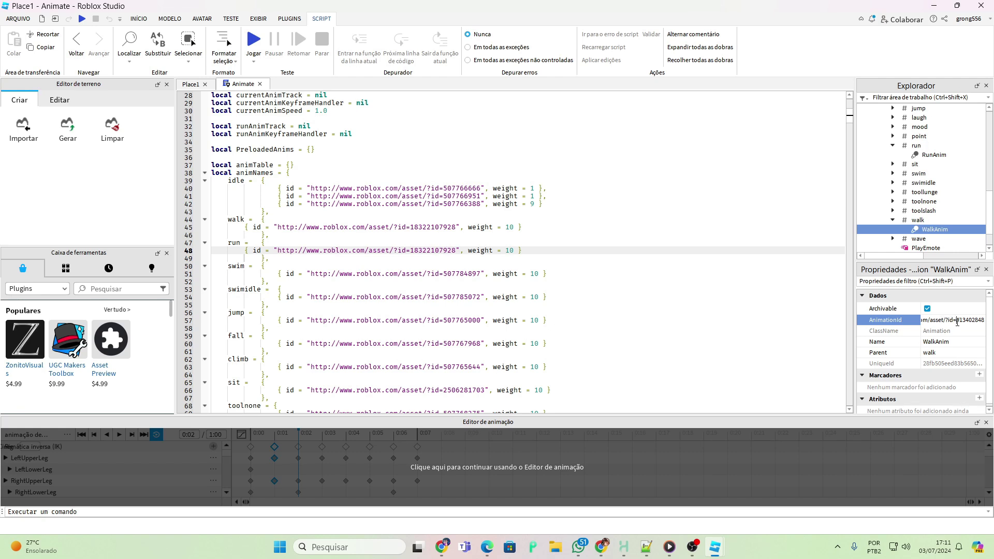
triple_click(957, 321)
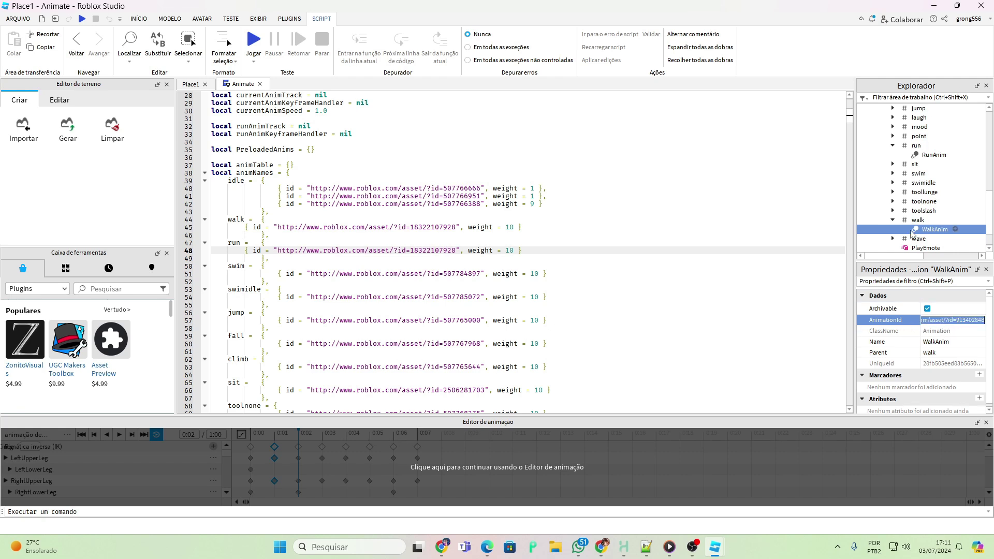
key(ctrl+v)
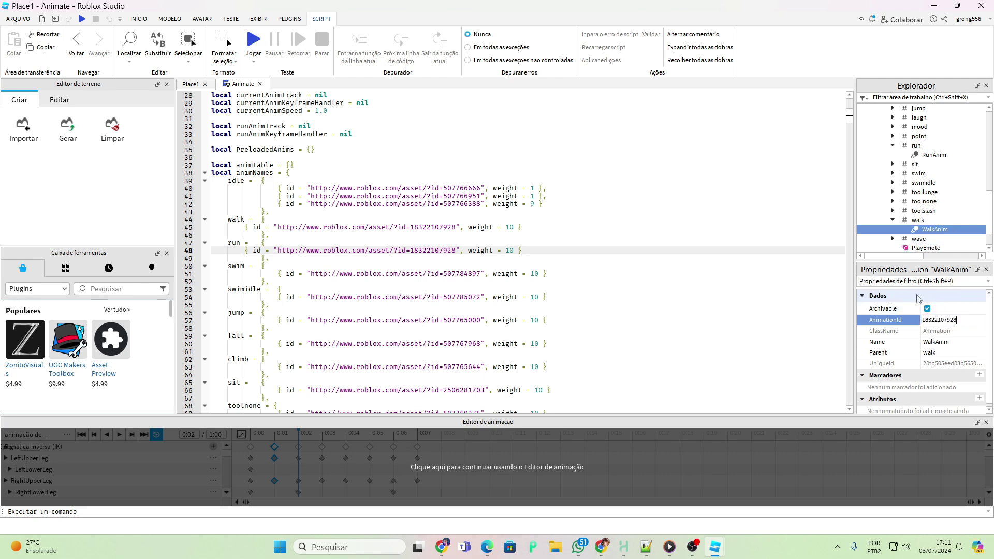
key(Return)
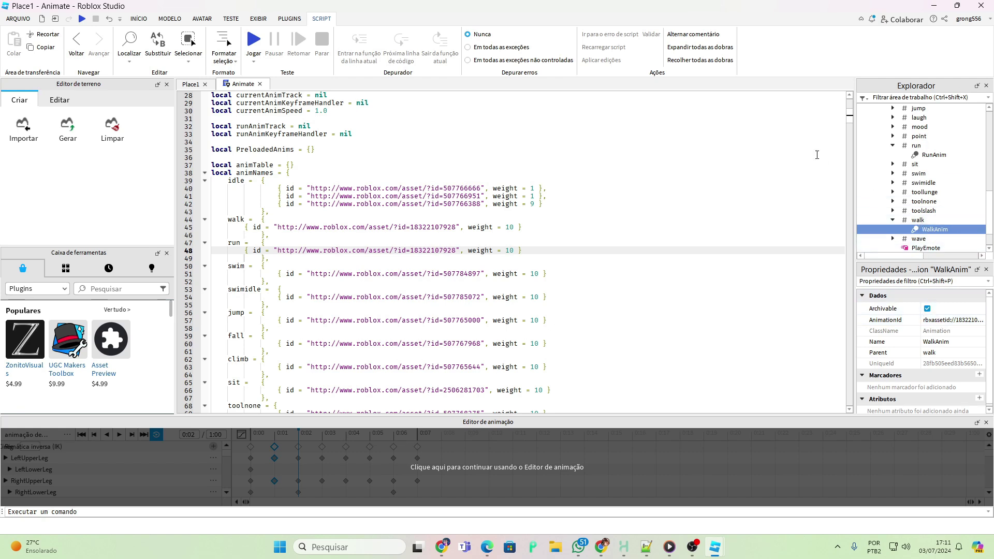
click(926, 155)
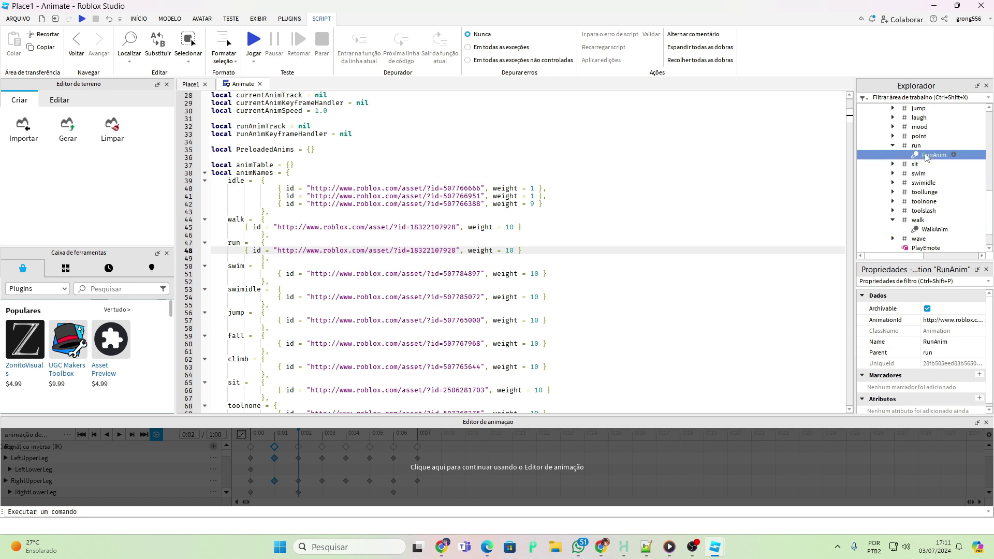
click(961, 319)
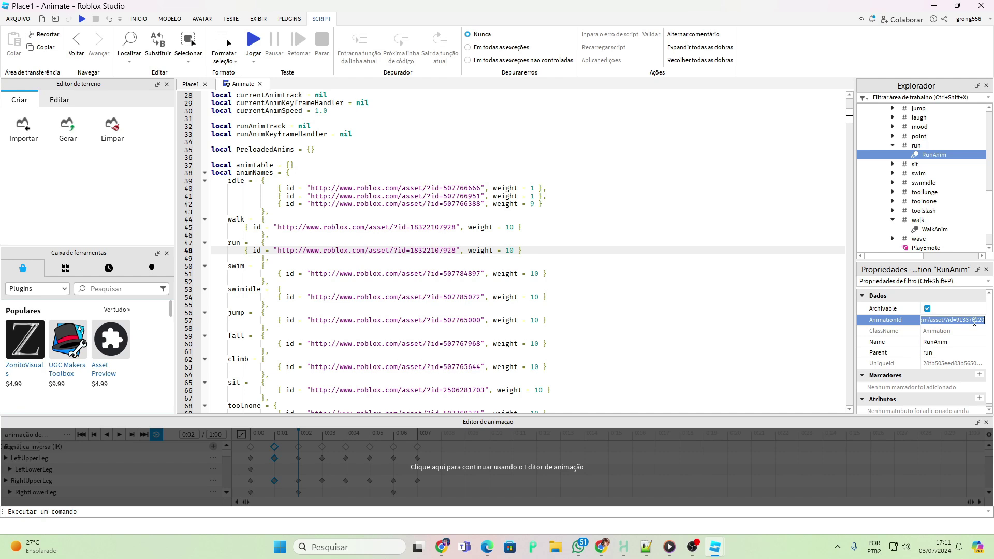
key(ctrl+v)
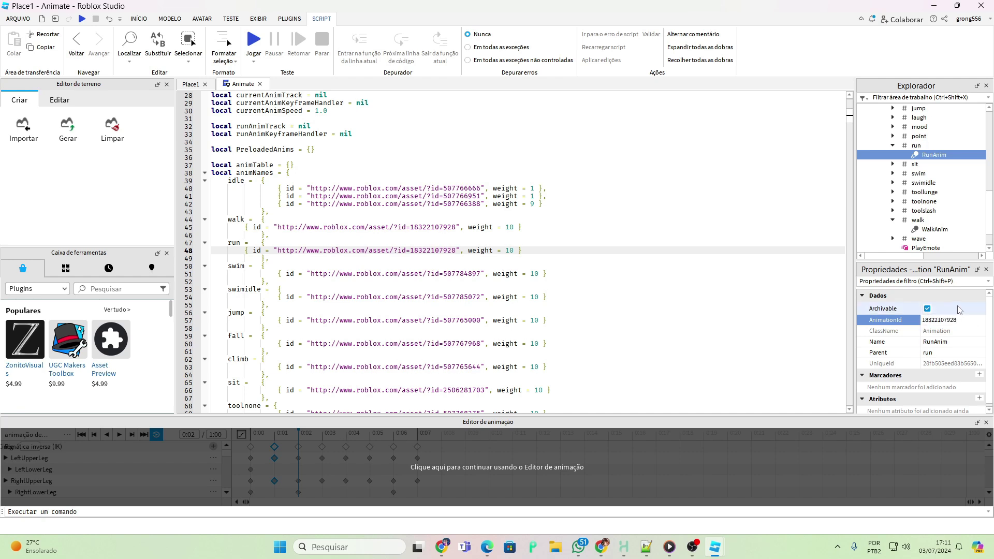
key(Return)
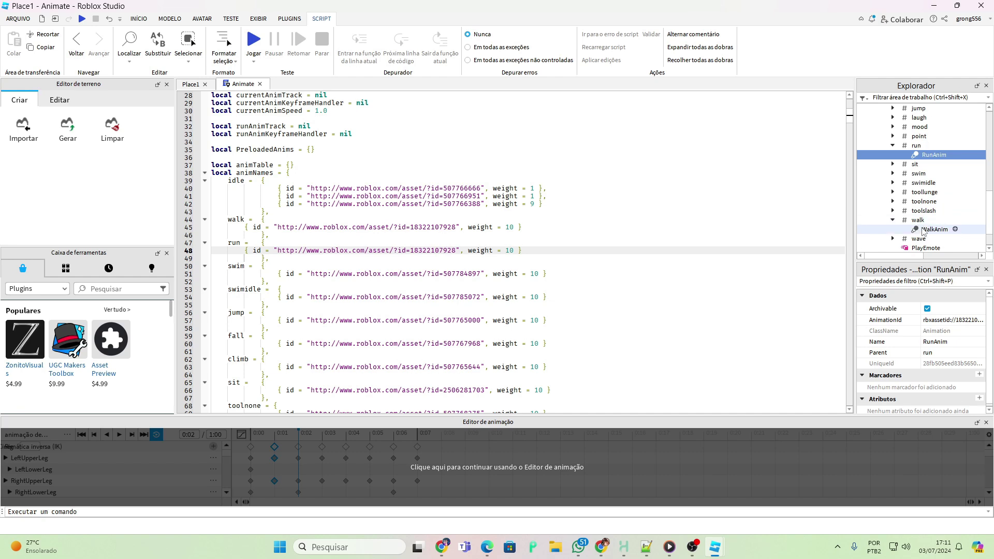
Step: Compare WalkAnim's AnimationId with the asset ID of the walk entry in the Animate script's animNames table
click(923, 231)
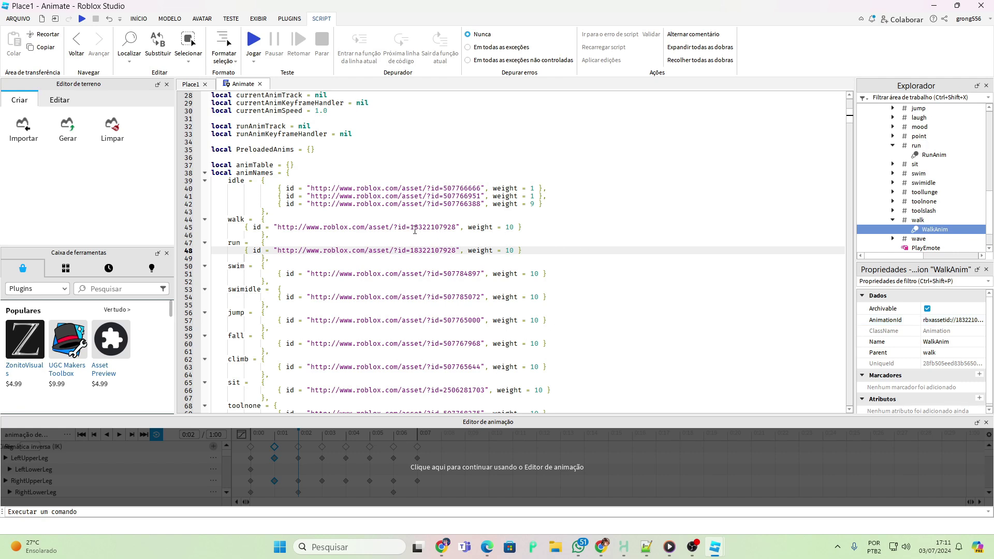
drag(411, 228, 454, 228)
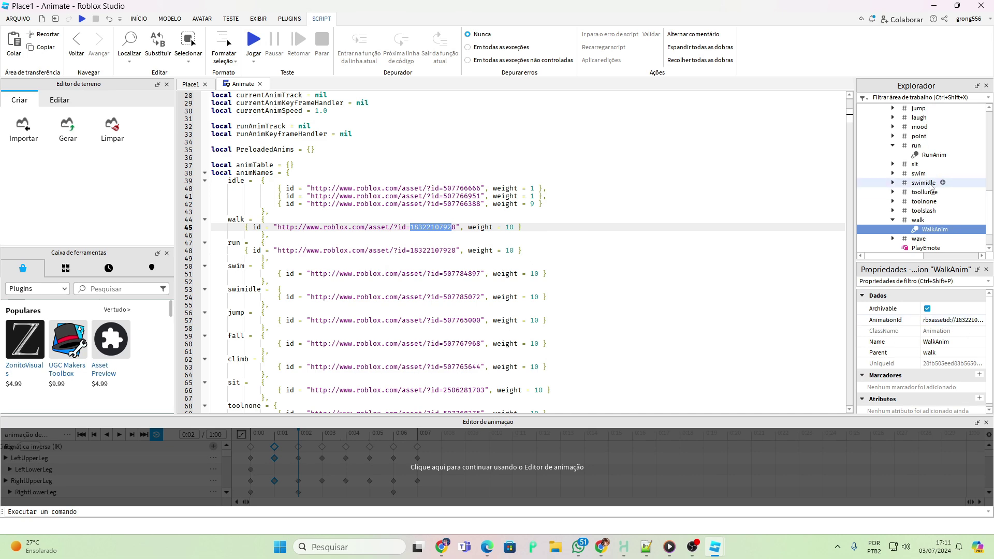
scroll(915, 203, up, 3)
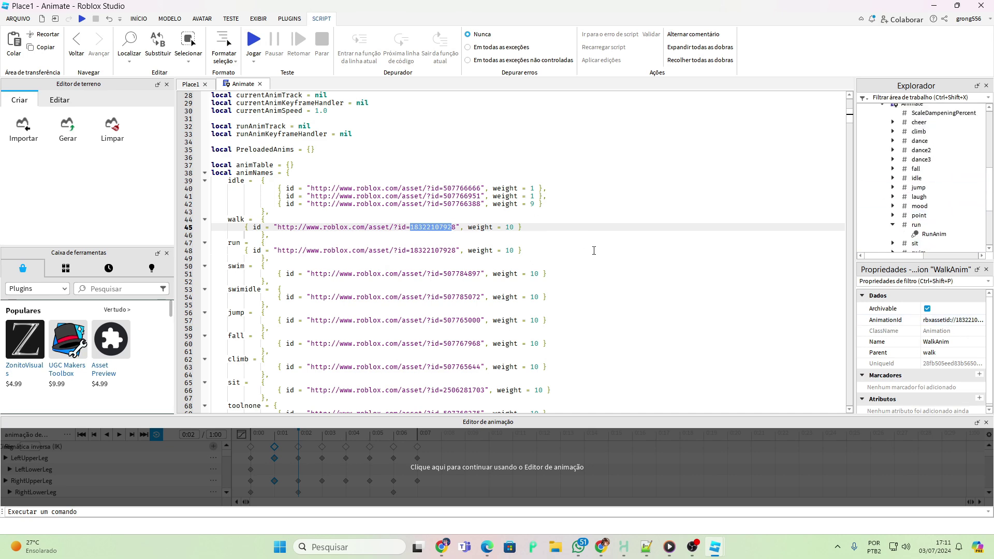
scroll(657, 293, down, 5)
scroll(496, 246, up, 1)
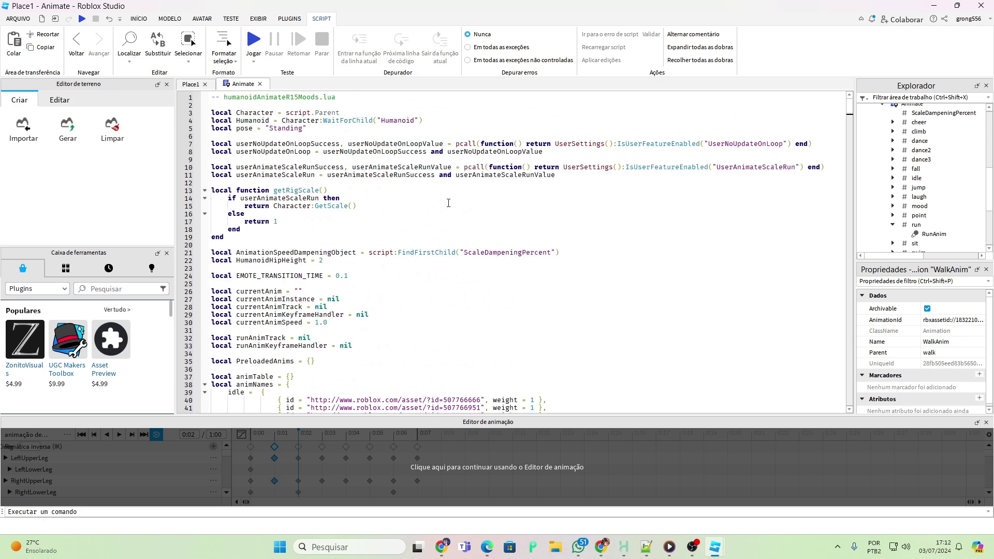
Step: Return to the Place1 3D view and start a playtest of the place
click(191, 85)
key(w)
right_drag(693, 259, 693, 259)
key(s)
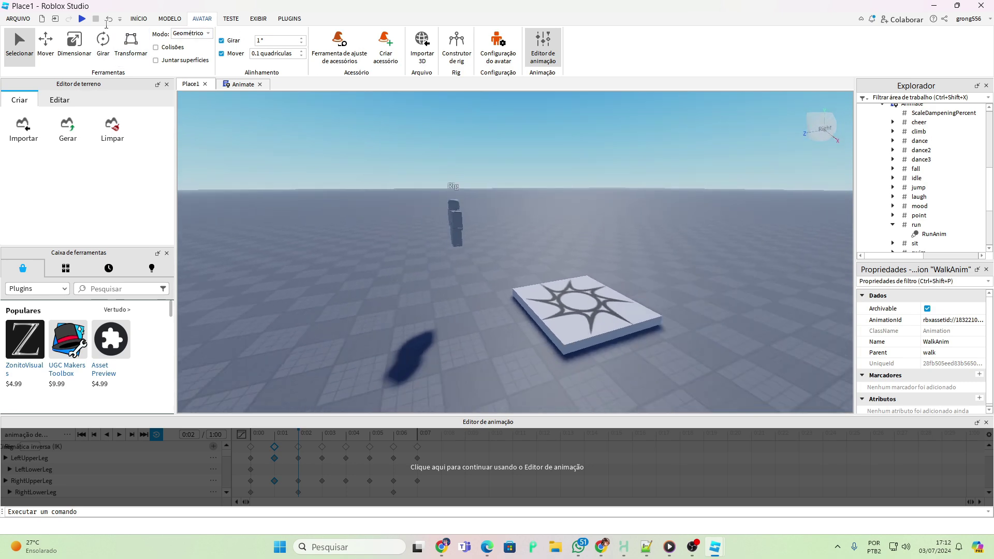
click(81, 19)
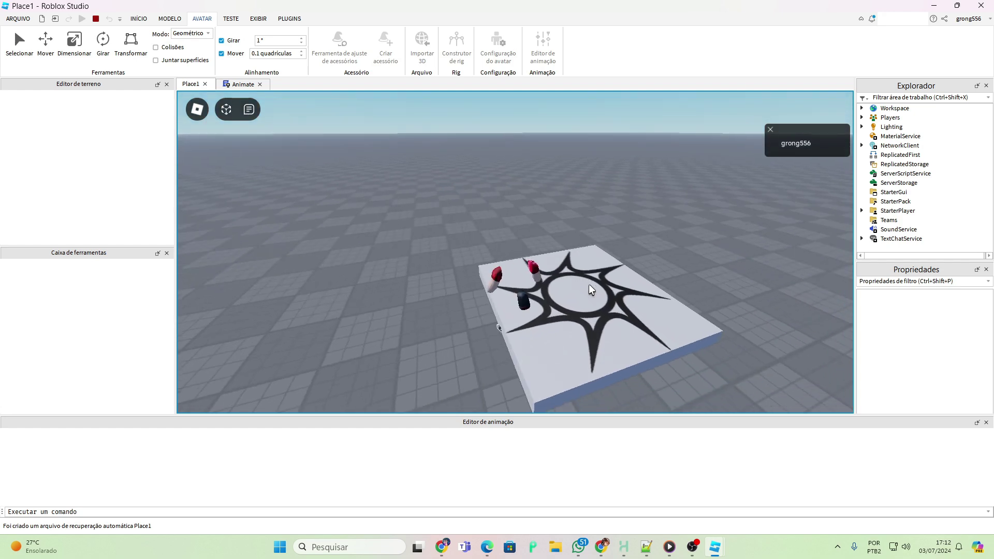
Step: Run the character around the baseplate in all directions and jump to check the custom running animation from several angles
key(d)
right_drag(589, 284, 589, 285)
key(s)
key(a)
key(w)
key(d)
key(s)
key(a)
key(w)
key(space)
key(d)
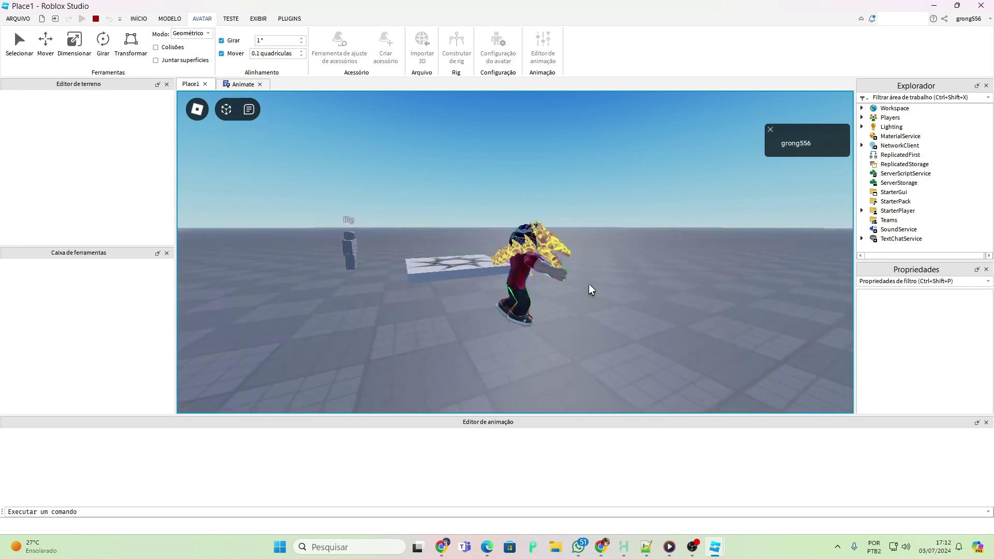
key(a)
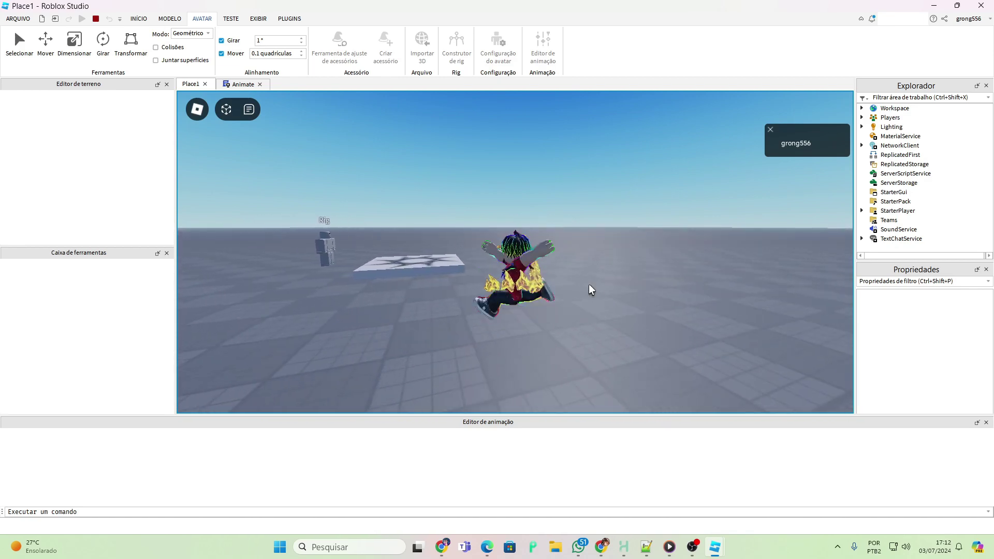
key(d)
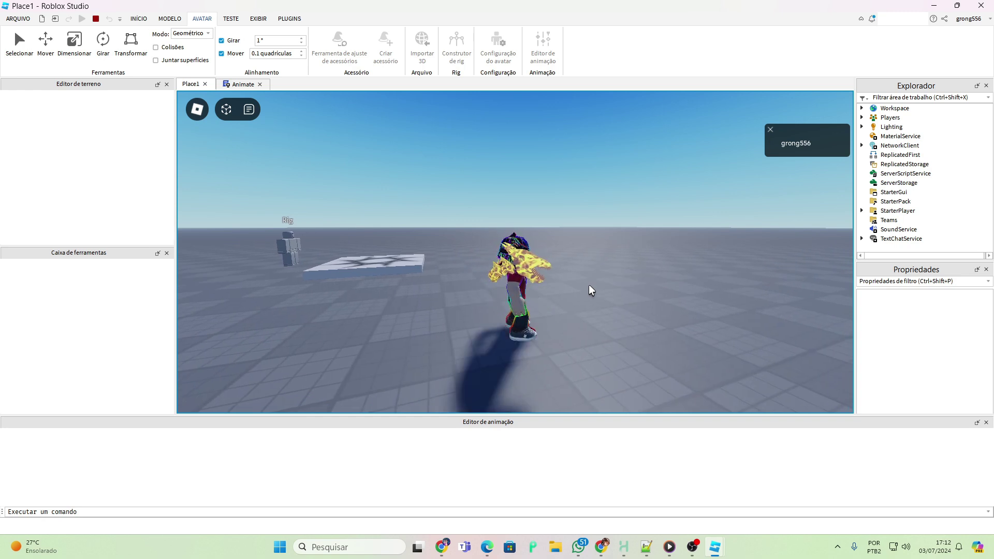
key(d)
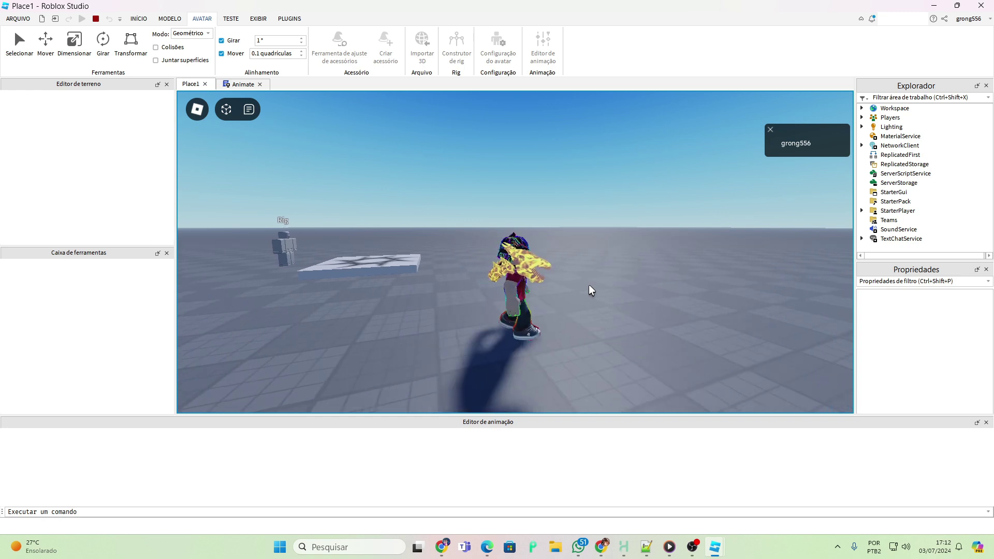
key(a)
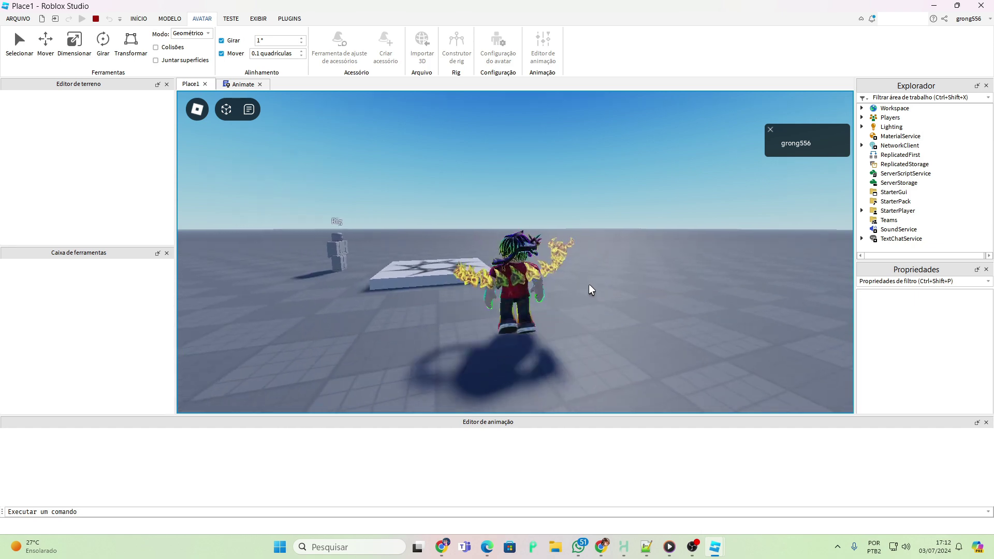
key(a)
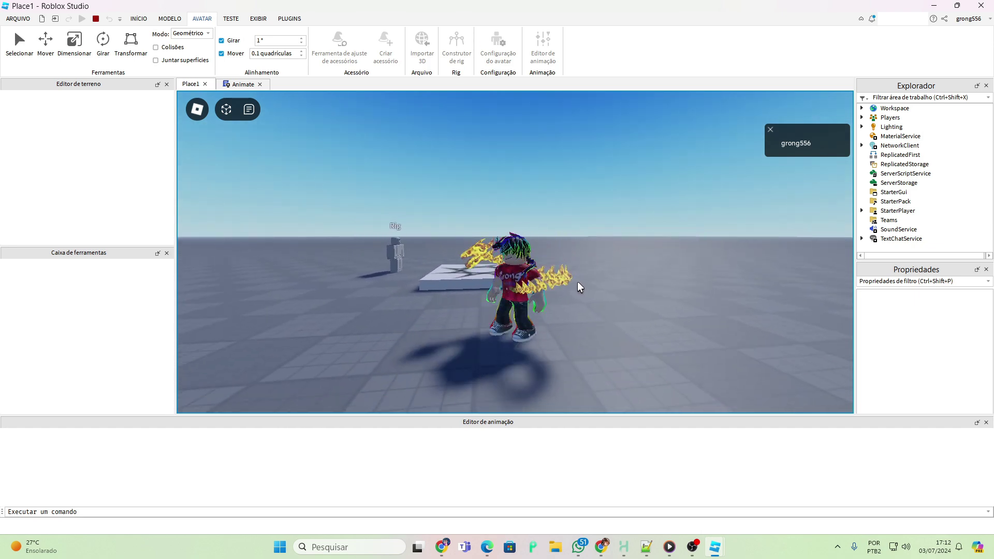
key(d)
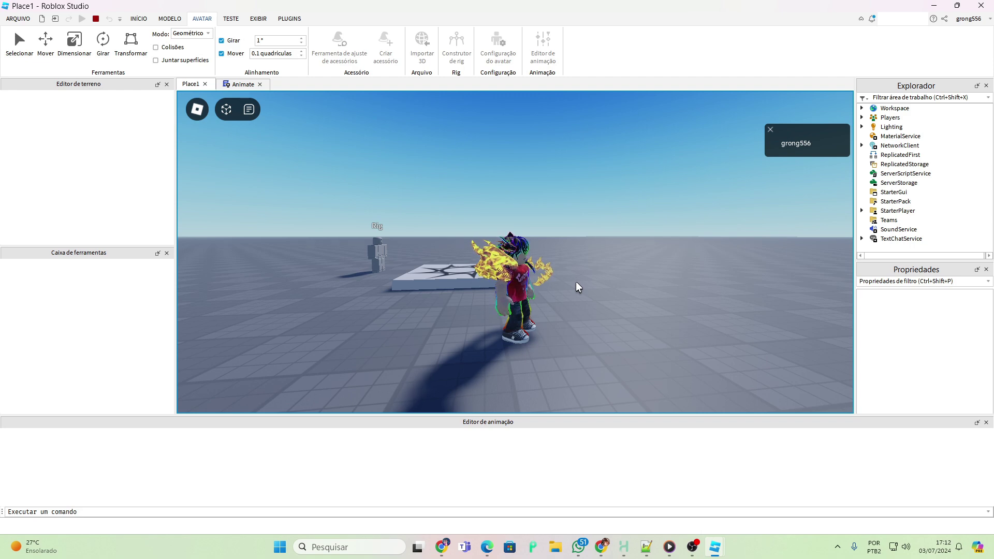
right_drag(438, 163, 440, 164)
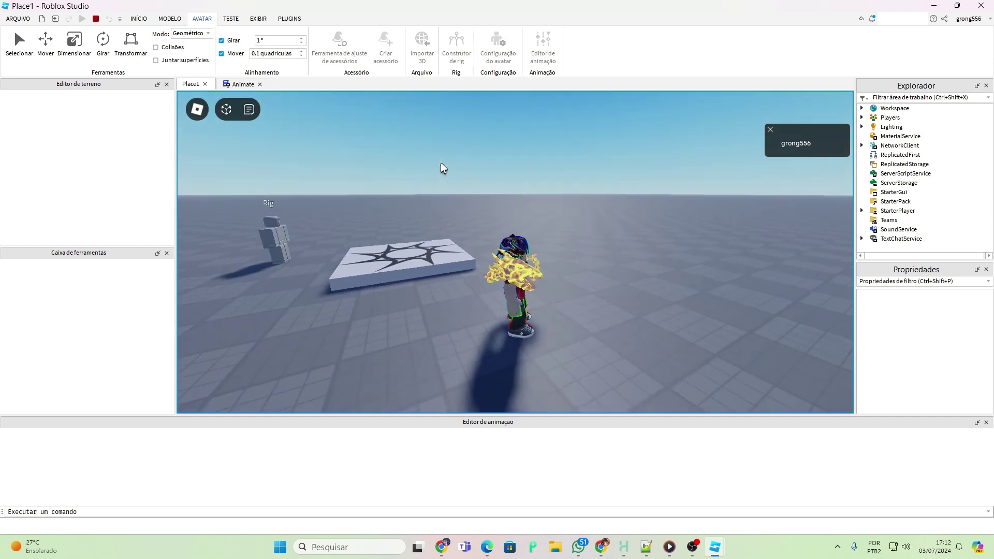